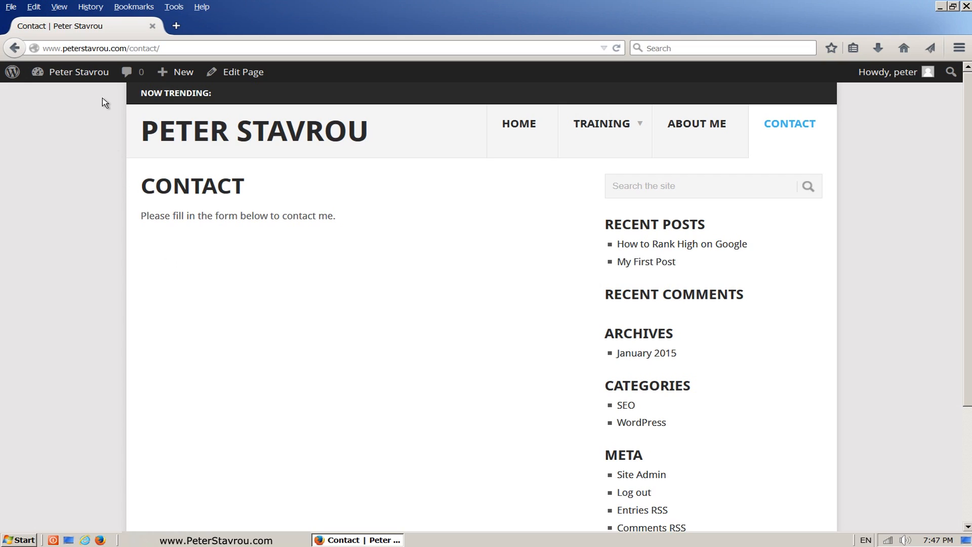
Go from the live Contact page to Installed Plugins and tick Hello Dolly's checkbox.
click(101, 74)
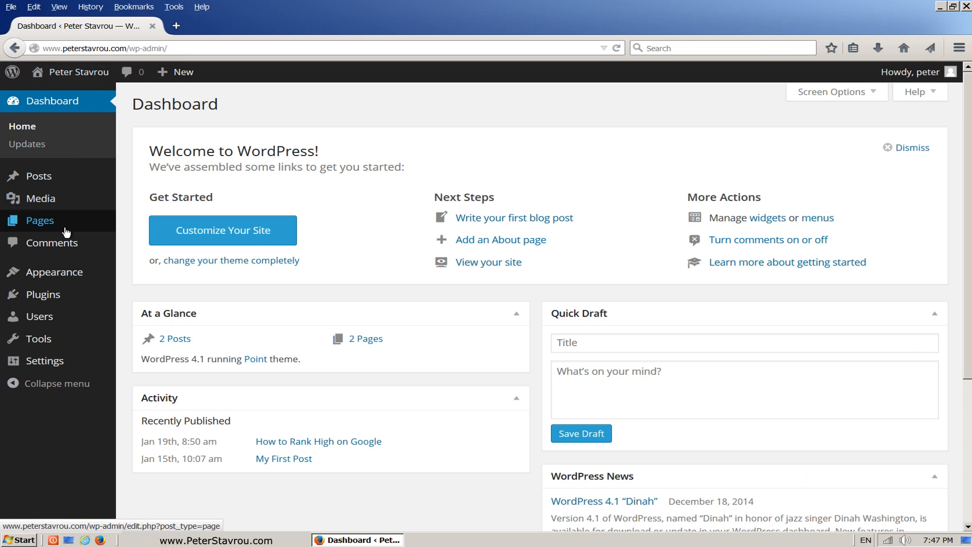
mouse_move(64, 297)
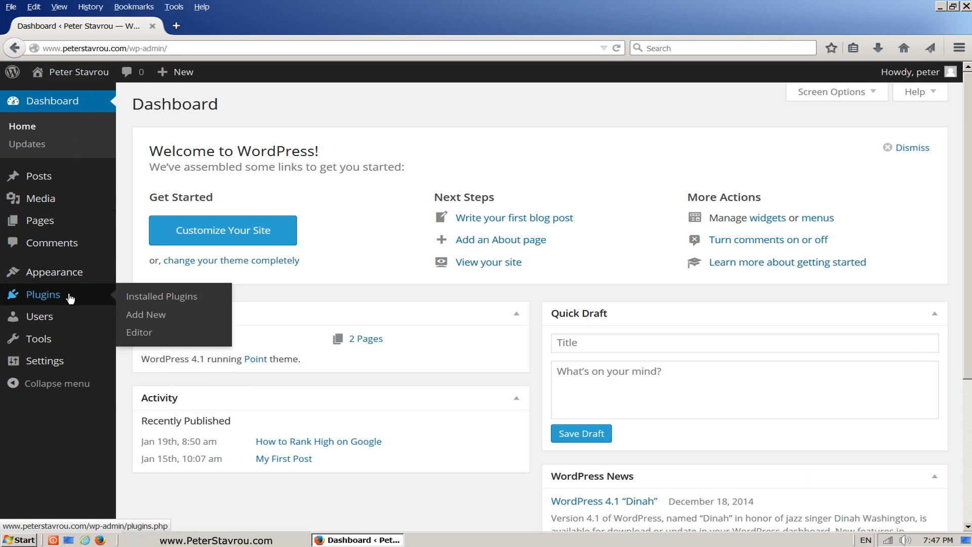
click(75, 299)
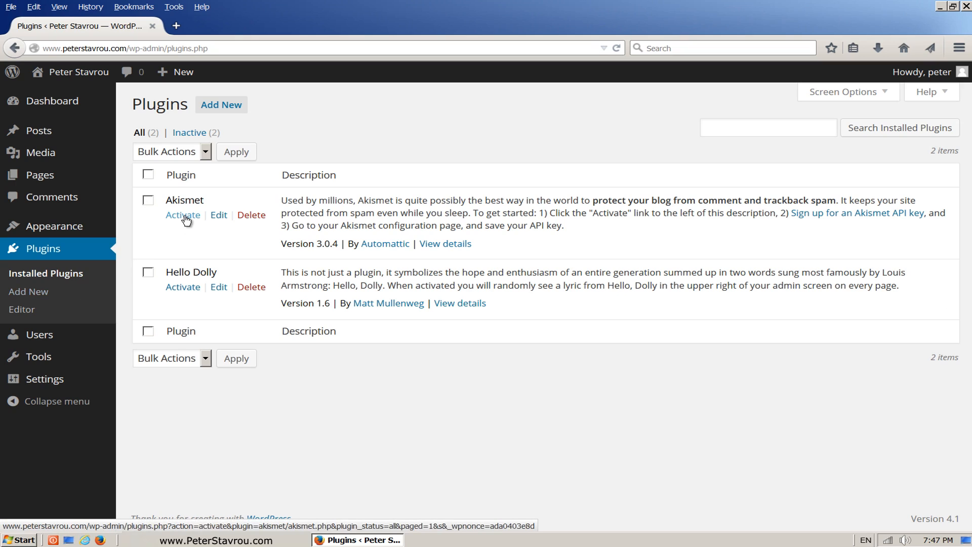
drag(209, 201, 165, 202)
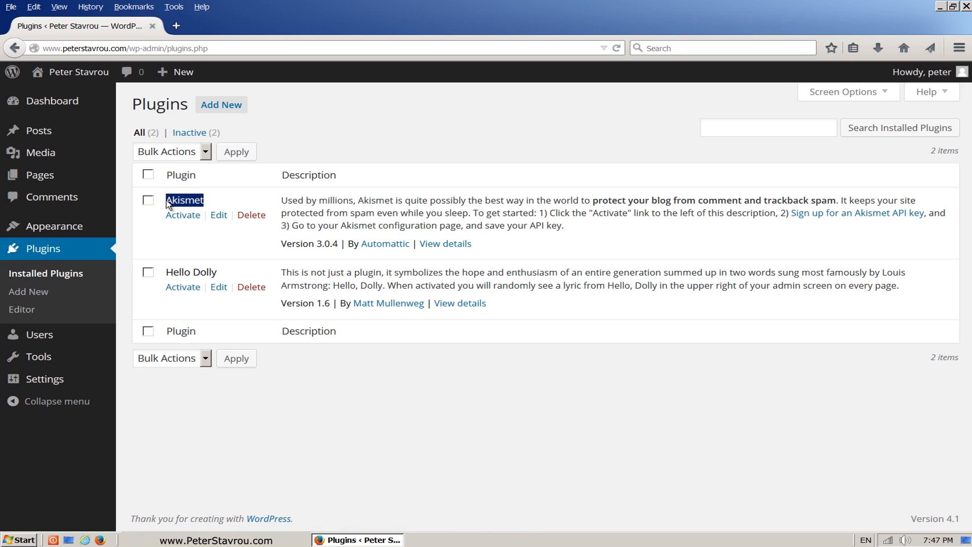
click(212, 206)
click(148, 273)
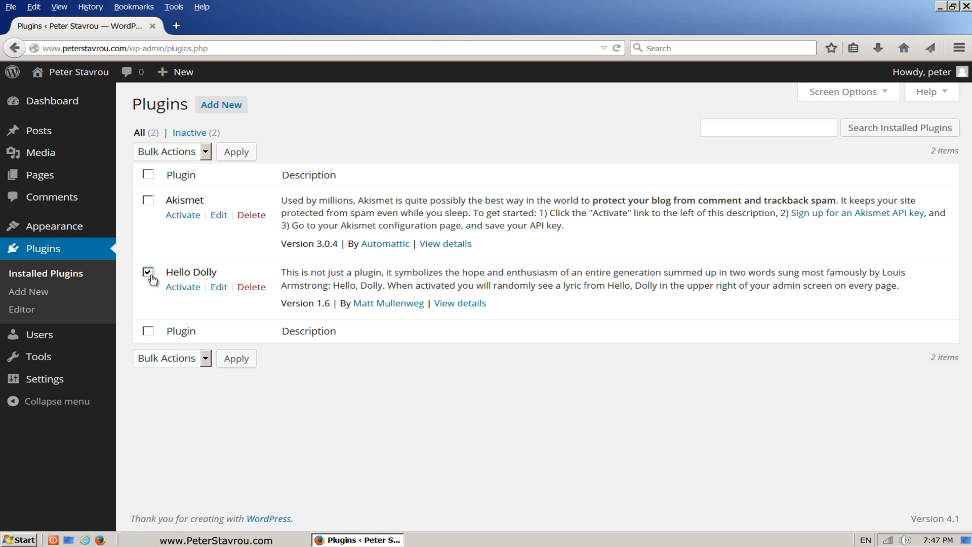
Delete the Hello Dolly plugin and its files, then activate Akismet 3.0.4.
click(248, 289)
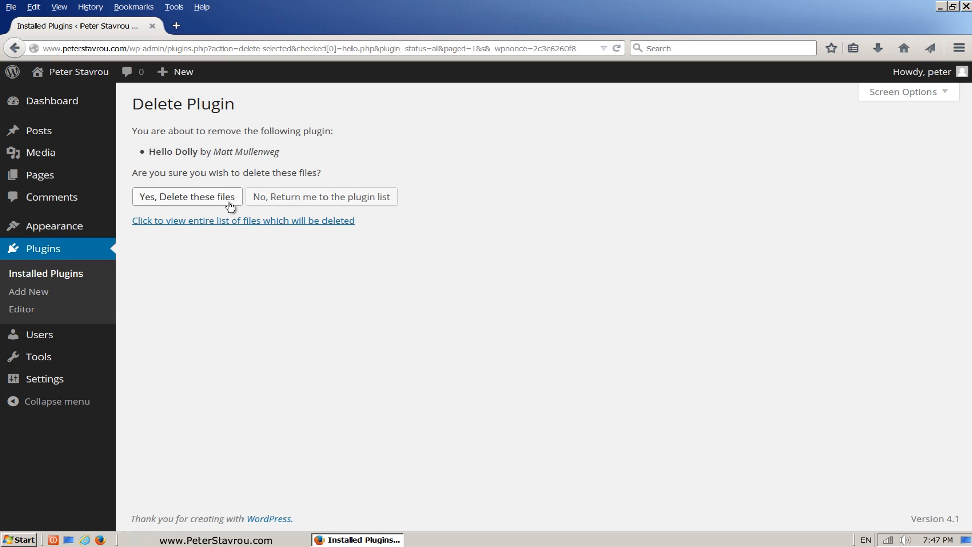
click(230, 202)
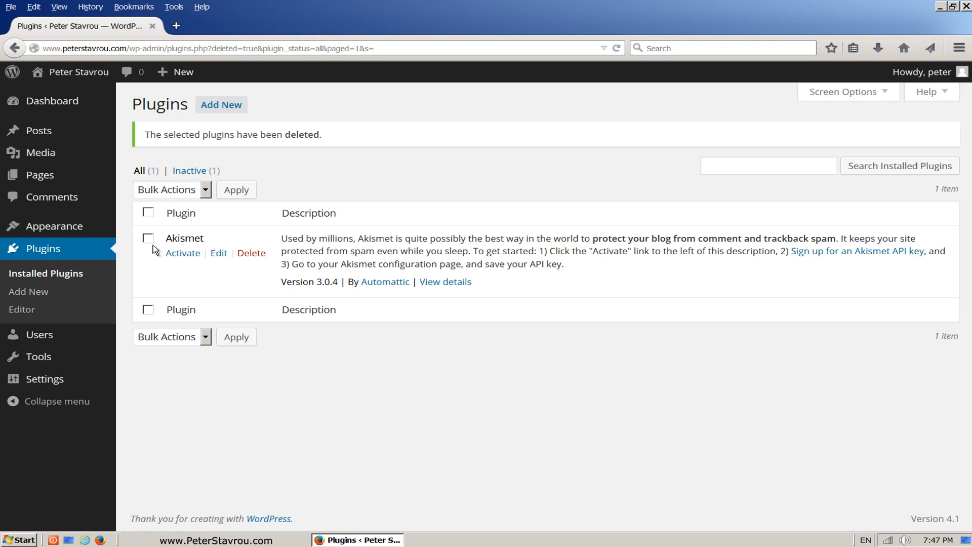
click(200, 259)
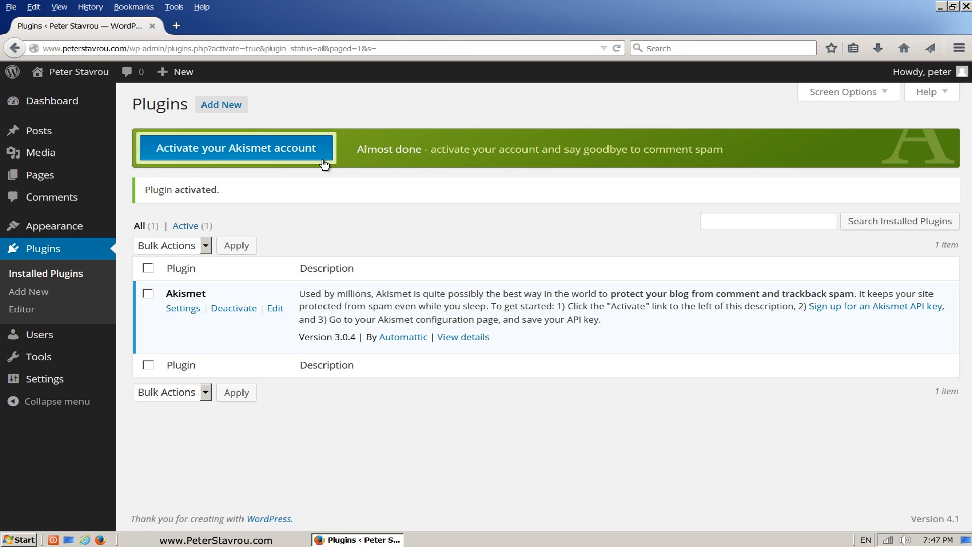
Search Add Plugins for 'contact form 7' and view the Contact Form 7 4.0.3 details.
click(244, 116)
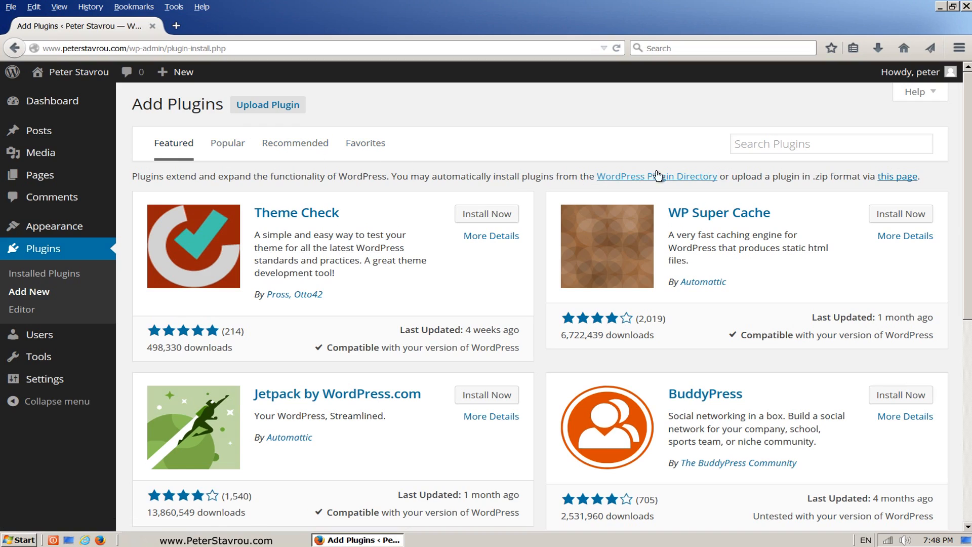
click(824, 139)
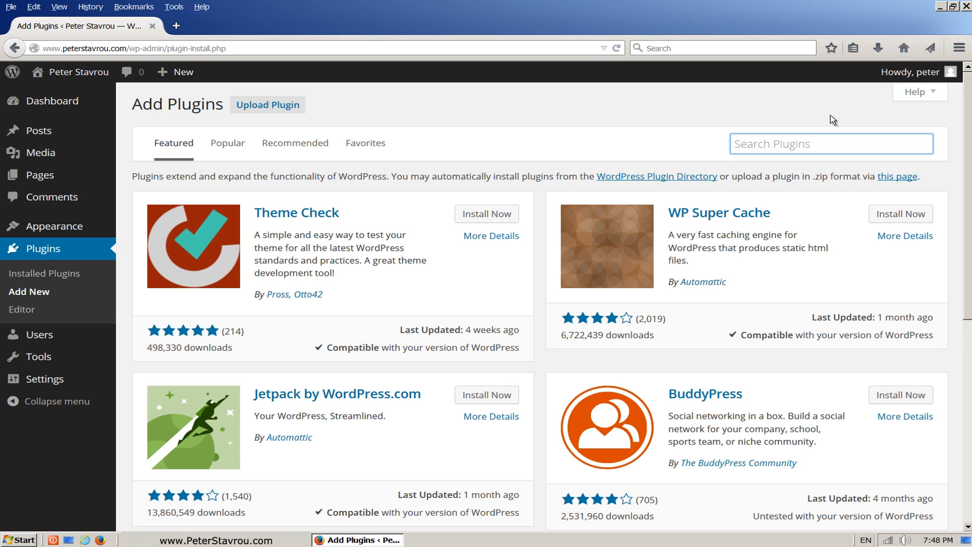
text(contact form 7)
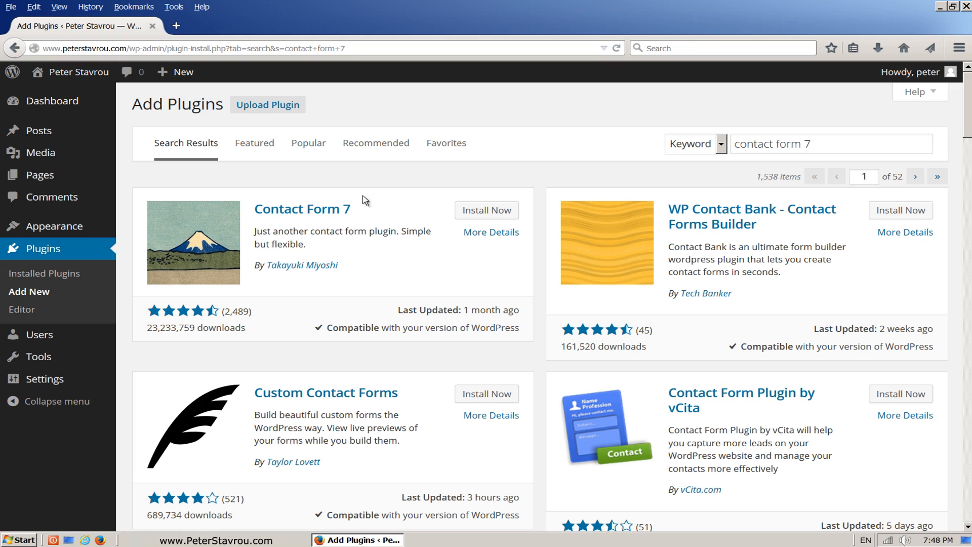
click(317, 219)
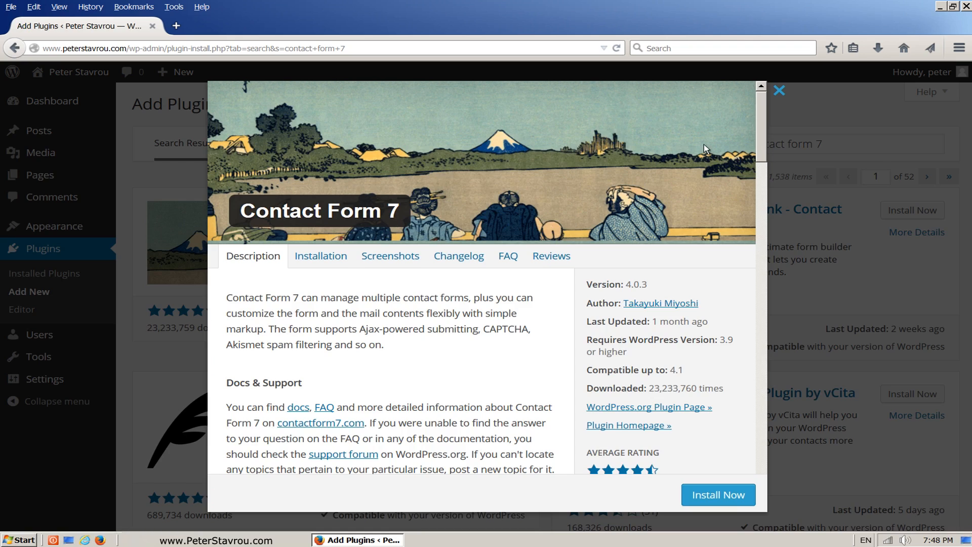
Install Contact Form 7 4.0.3 from its plugin details window.
scroll(760, 118, down, 5)
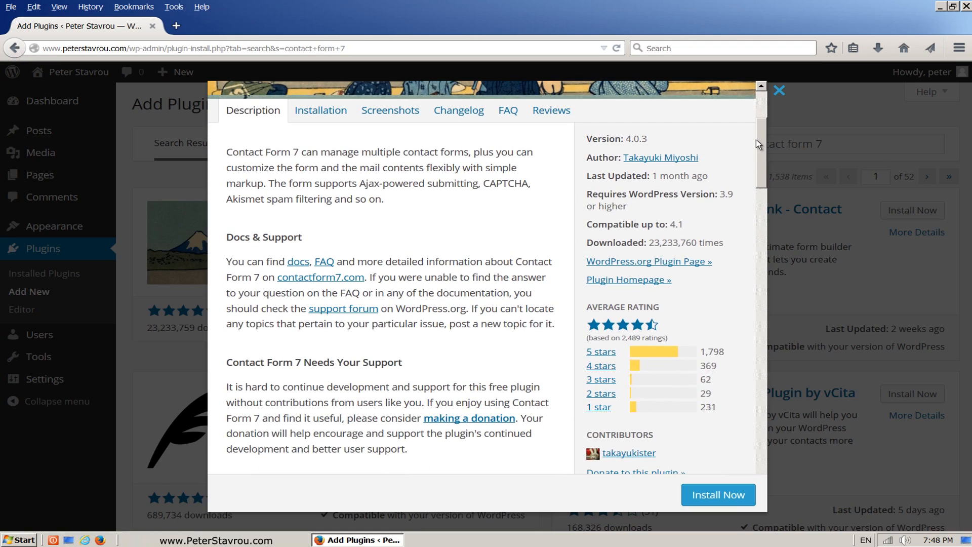
drag(756, 139, 756, 142)
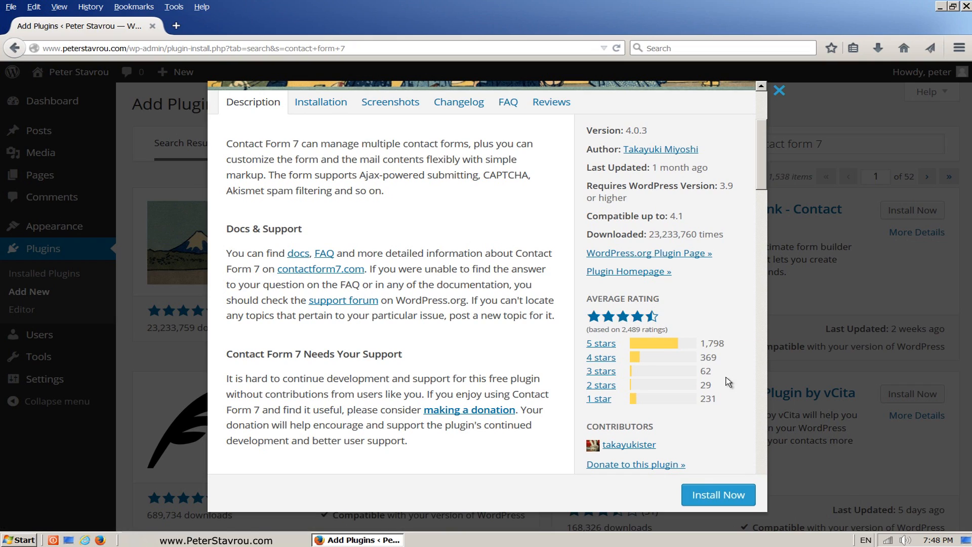
click(750, 500)
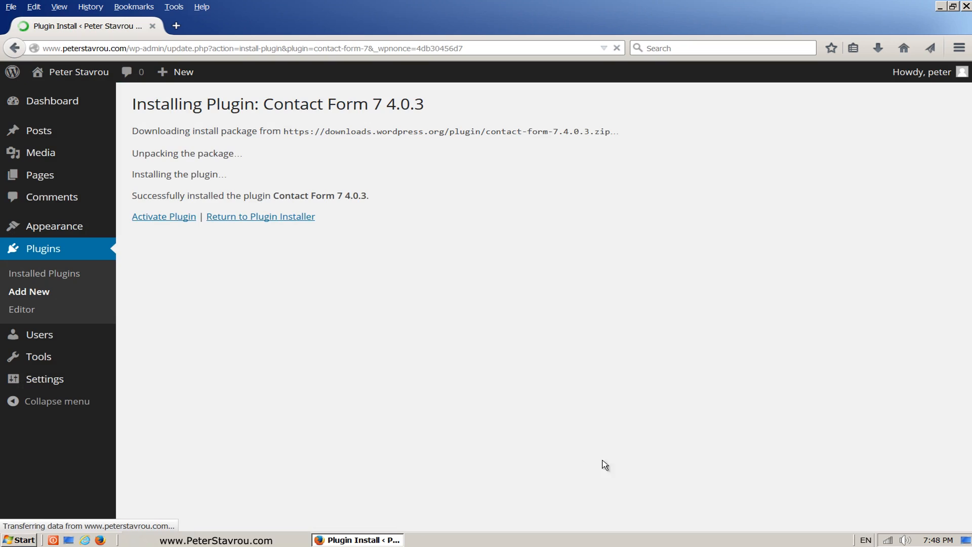
Activate Contact Form 7 and open the Contact Forms list showing Contact form 1.
click(194, 225)
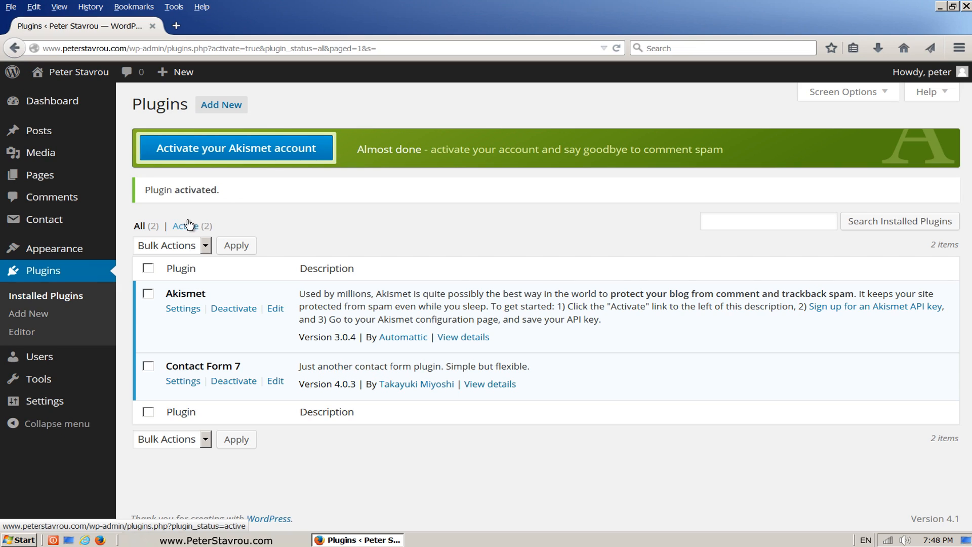
mouse_move(85, 227)
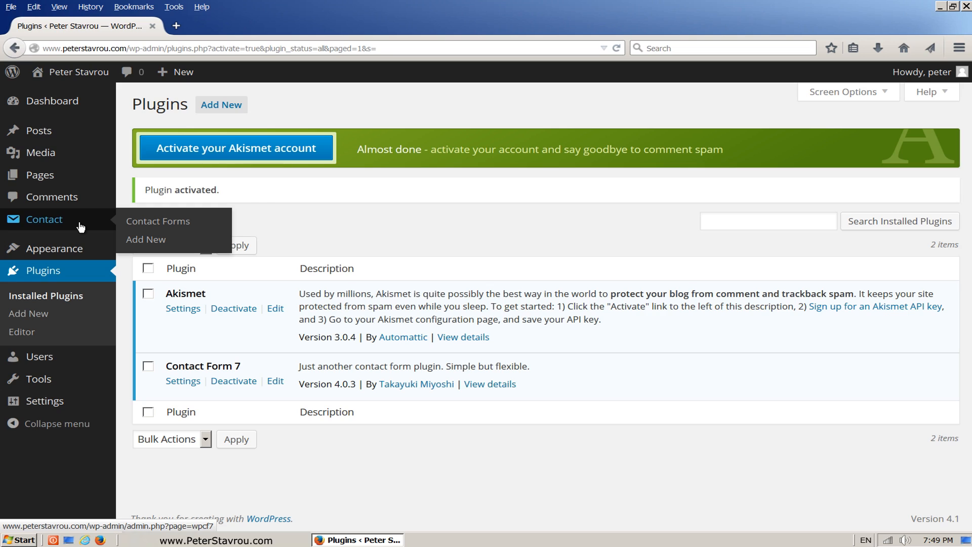
click(134, 220)
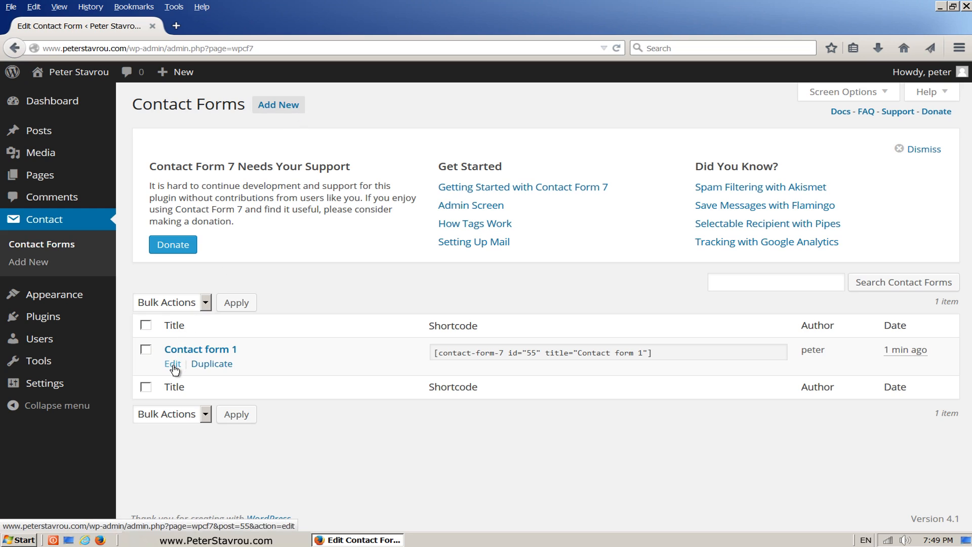
Open Contact form 1 for editing and scroll down to its Mail settings.
click(174, 365)
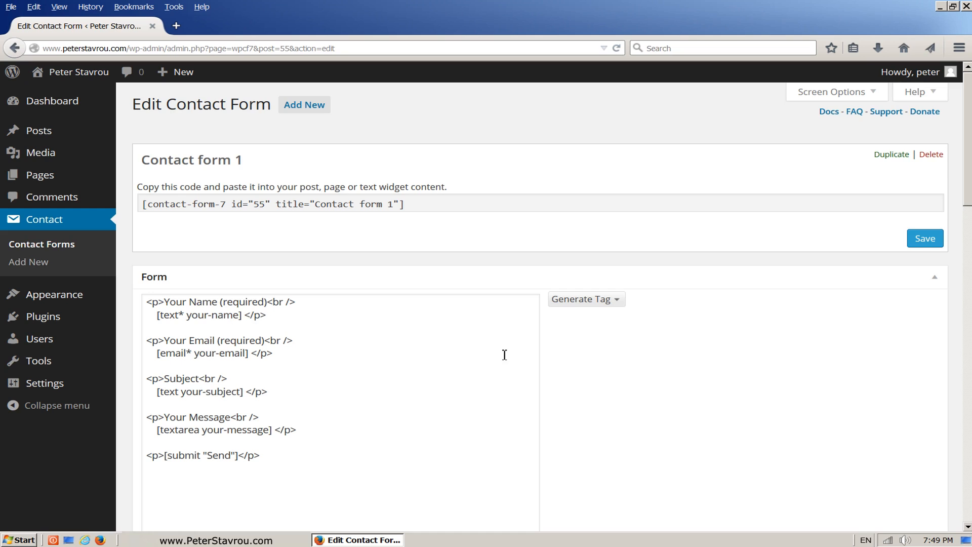
drag(966, 191, 950, 259)
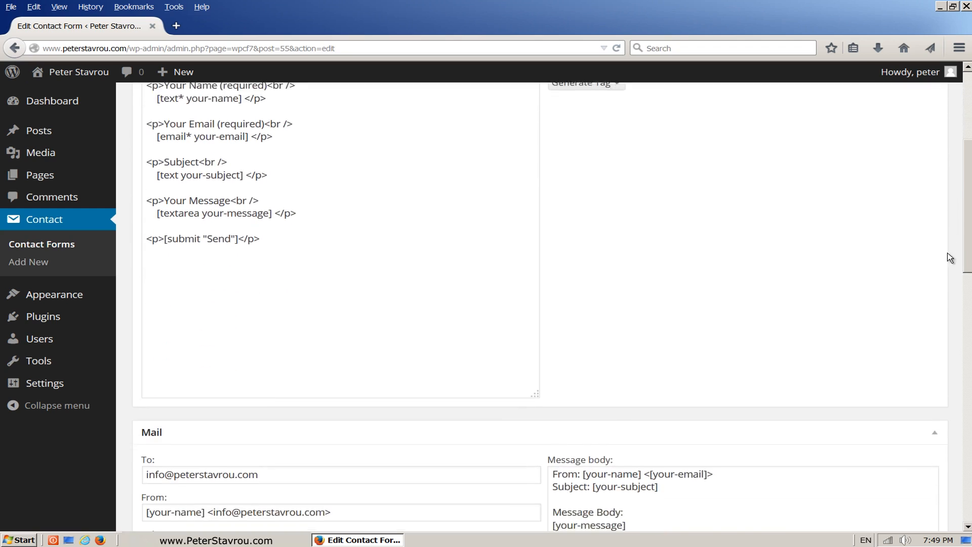
scroll(950, 259, down, 4)
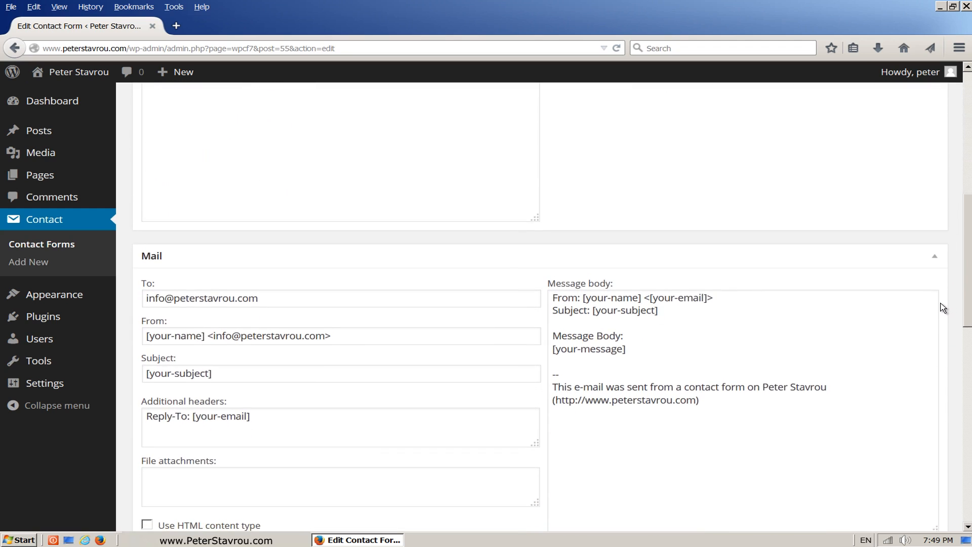
scroll(943, 308, down, 2)
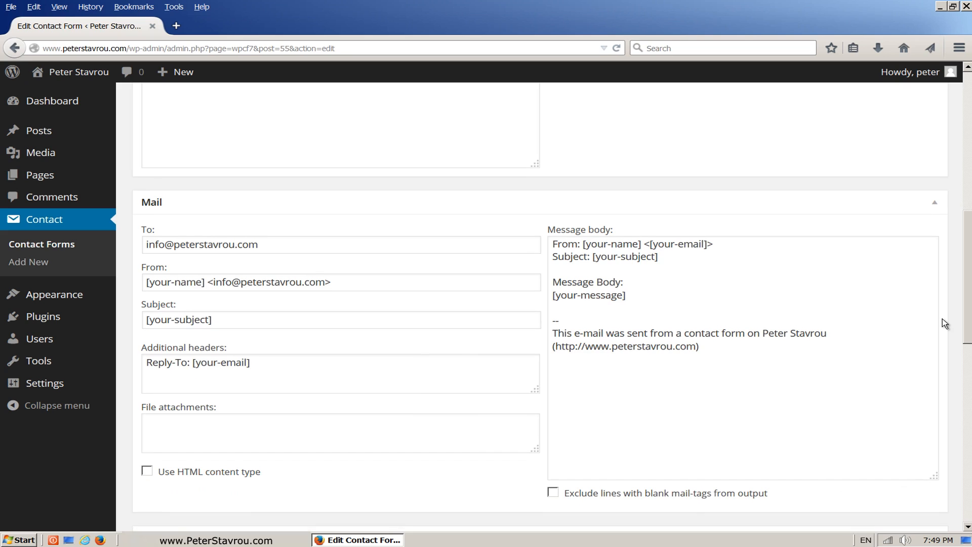
scroll(945, 324, down, 1)
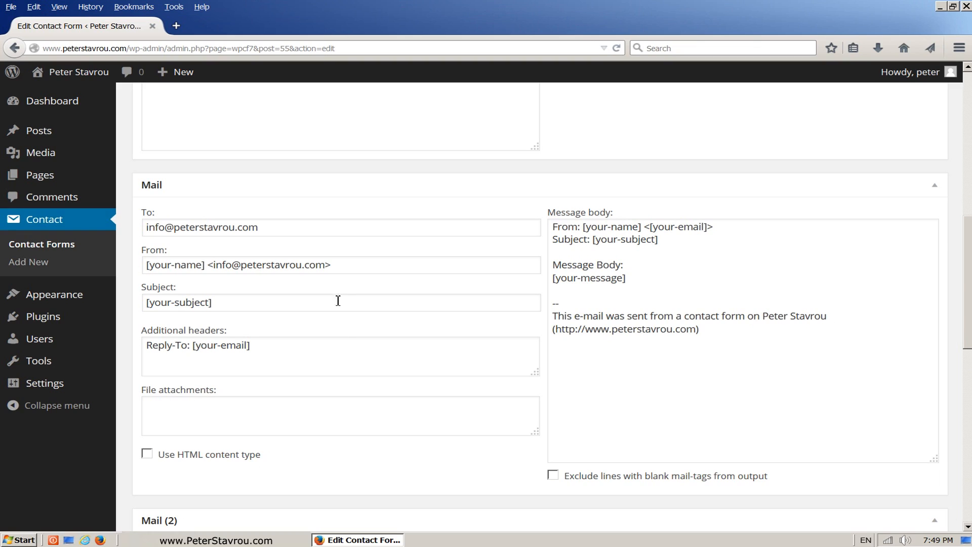
Clear the Reply-To additional header and delete the '--' signature lines from the message body.
click(310, 347)
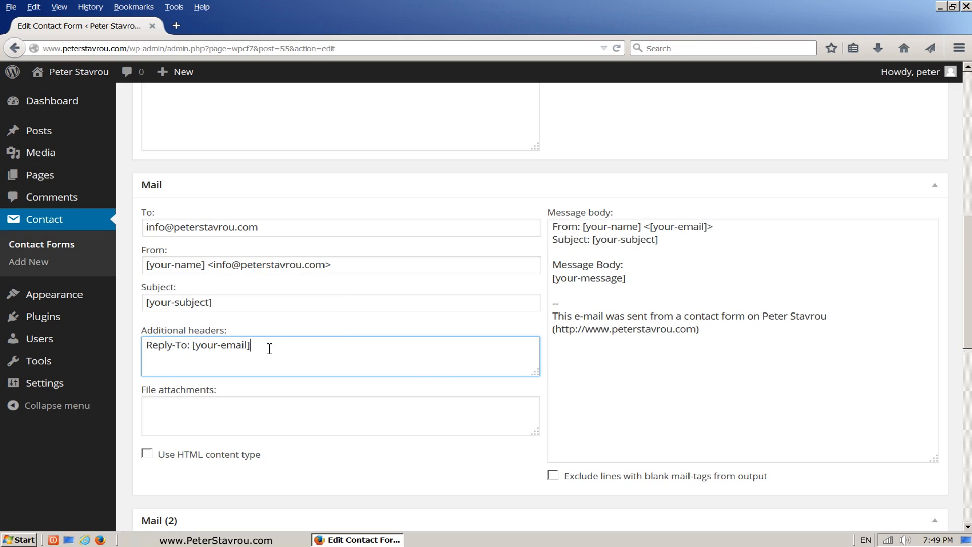
drag(269, 349, 123, 346)
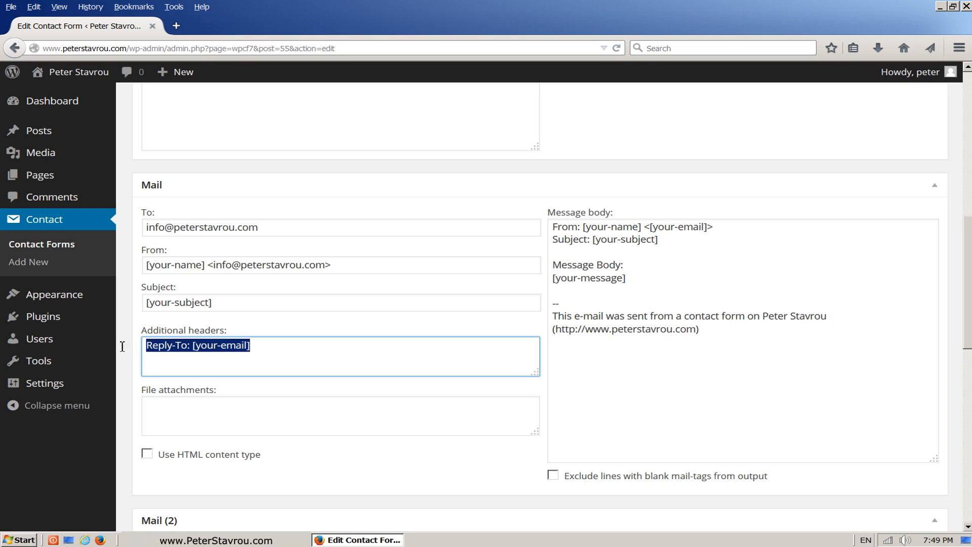
key(BackSpace)
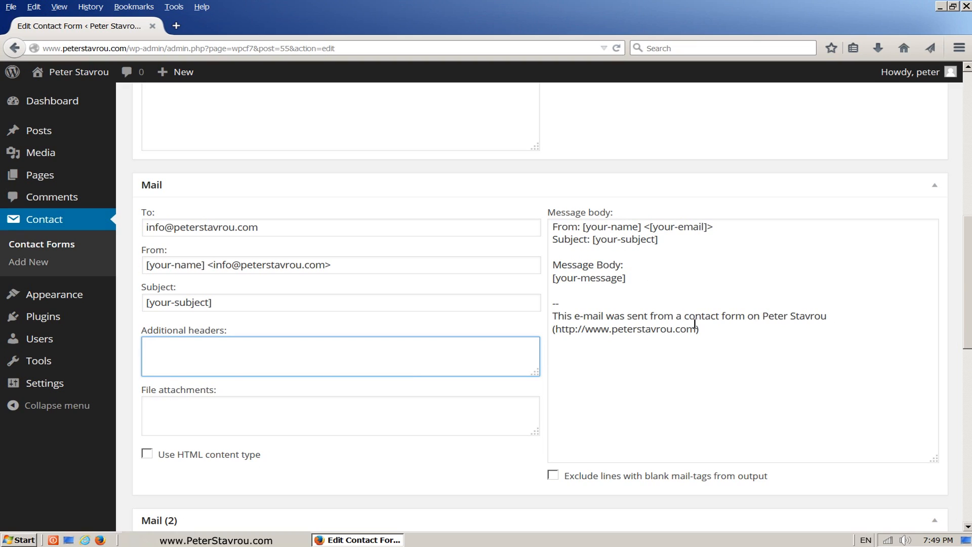
drag(717, 336, 553, 308)
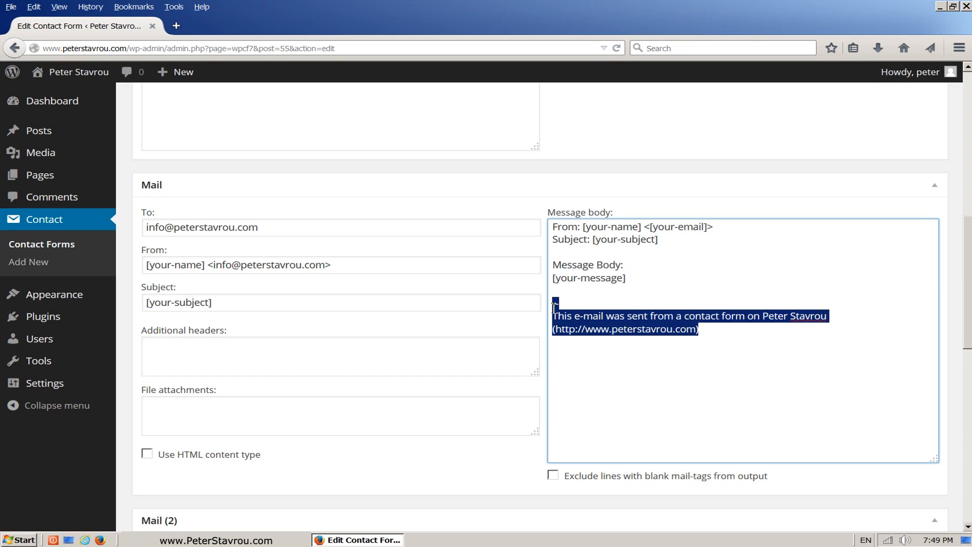
key(BackSpace)
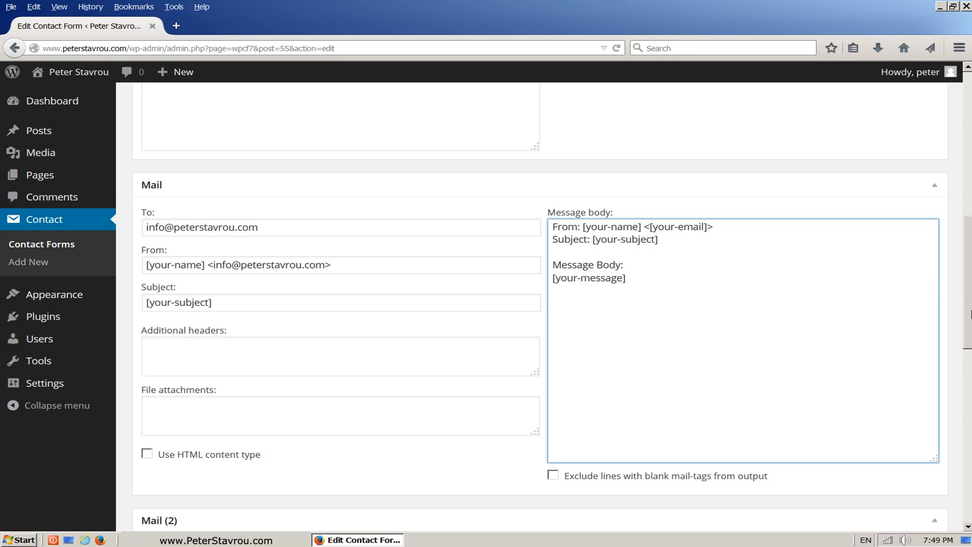
drag(971, 314, 968, 430)
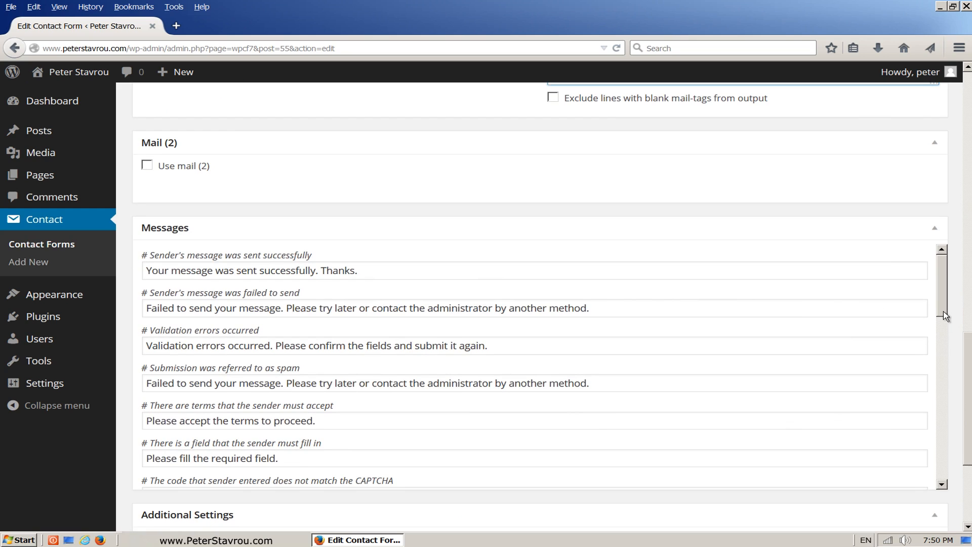
drag(943, 315, 959, 381)
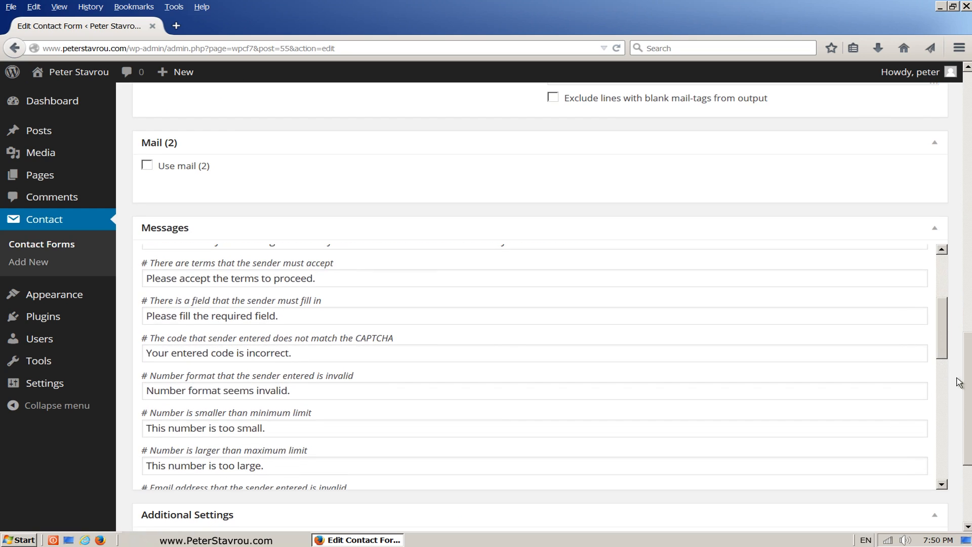
scroll(958, 383, down, 3)
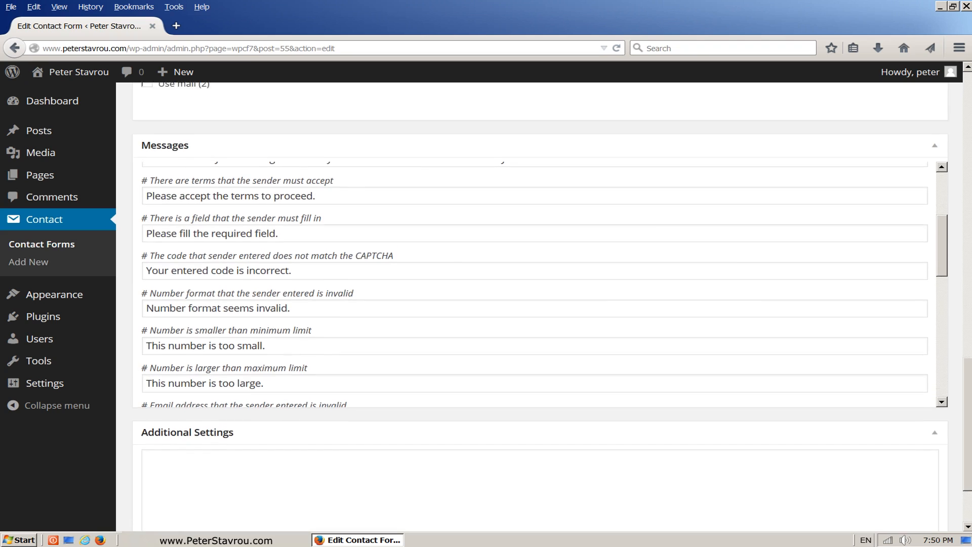
scroll(958, 382, up, 10)
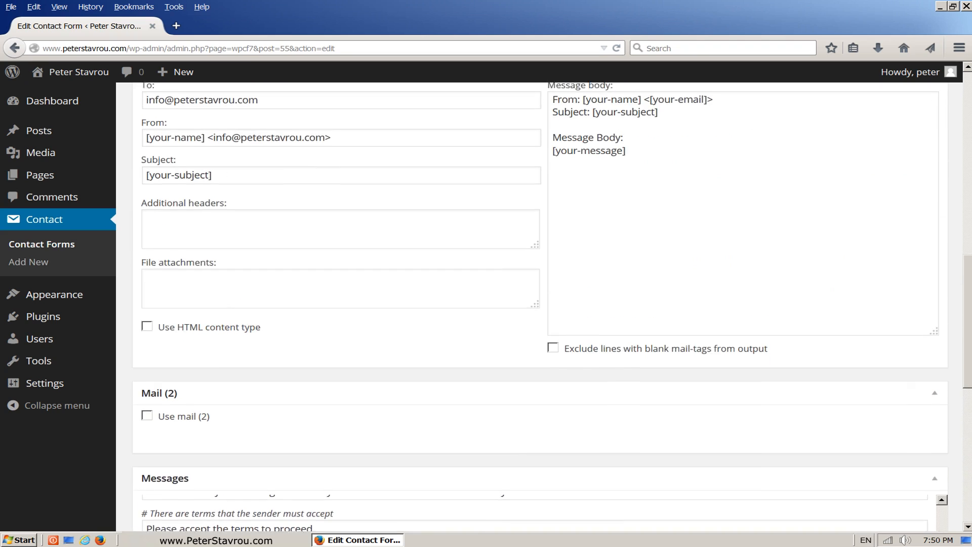
scroll(969, 167, up, 14)
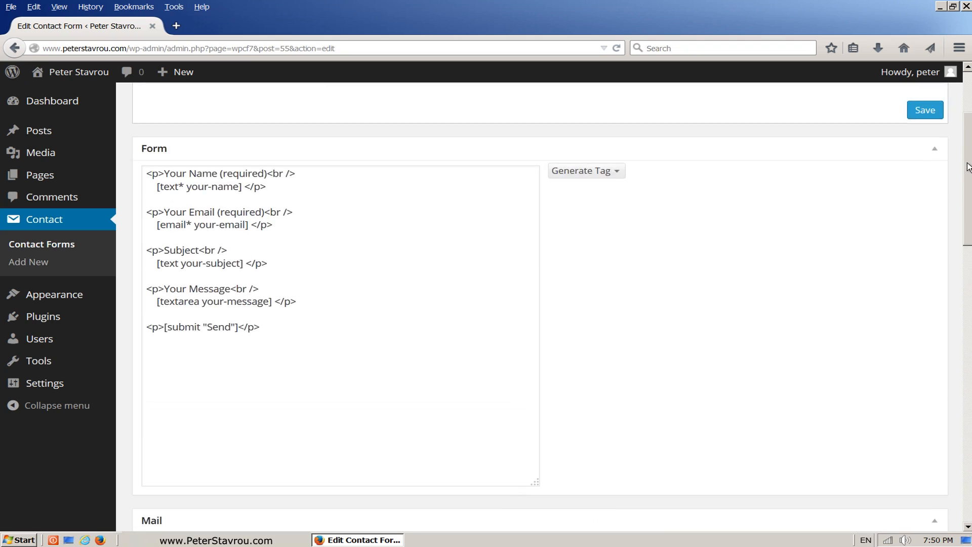
scroll(969, 167, up, 2)
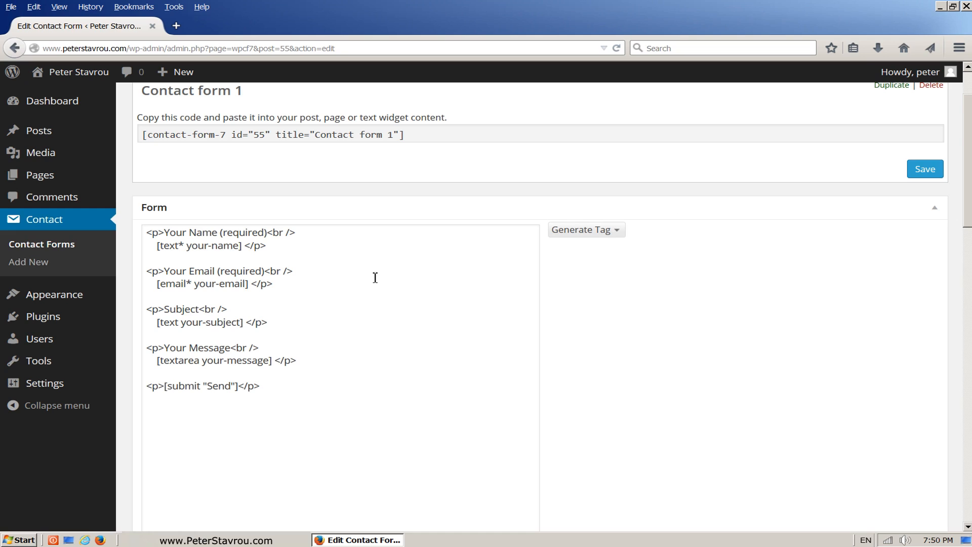
Copy the Your Email paragraph and paste a duplicate below it after two blank lines.
click(337, 289)
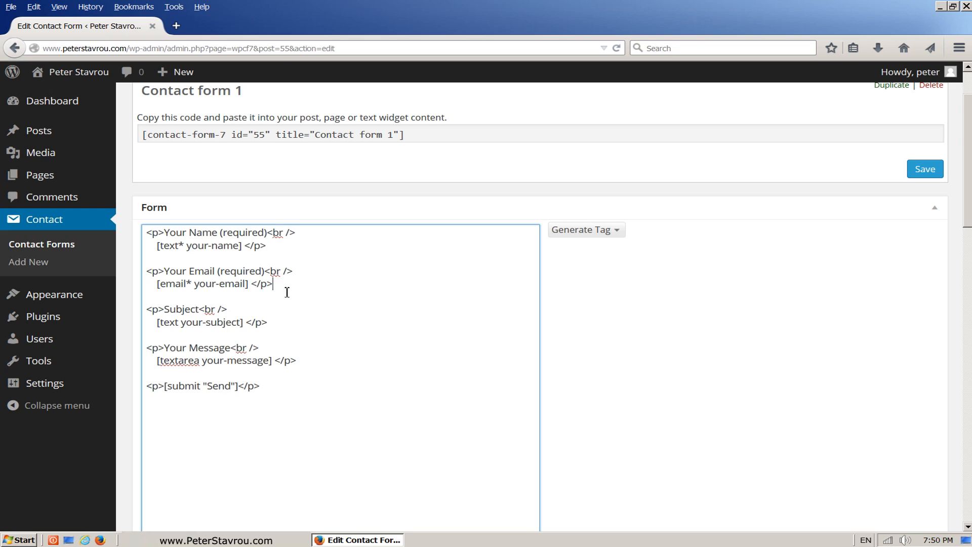
drag(284, 290, 140, 273)
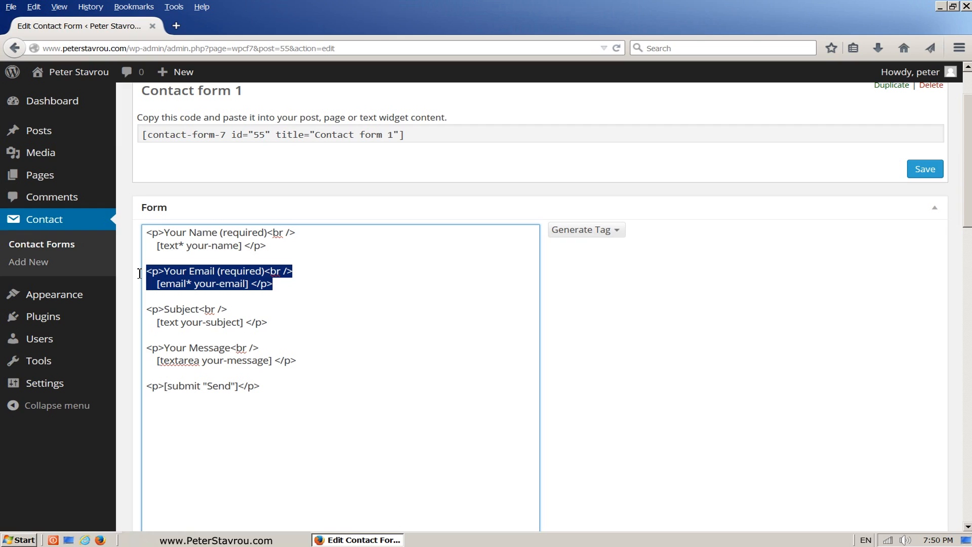
right_click(244, 280)
click(268, 314)
click(284, 287)
key(Return)
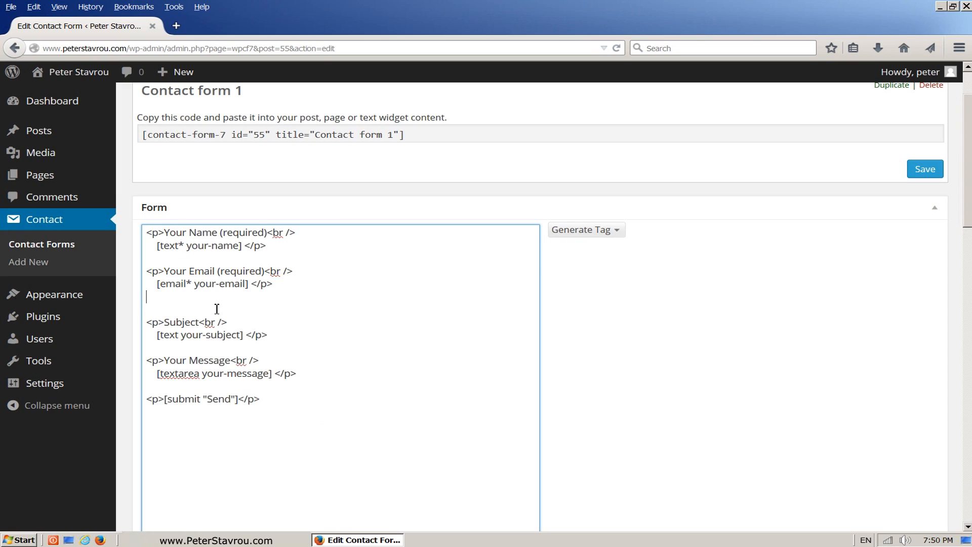
key(Return)
right_click(181, 306)
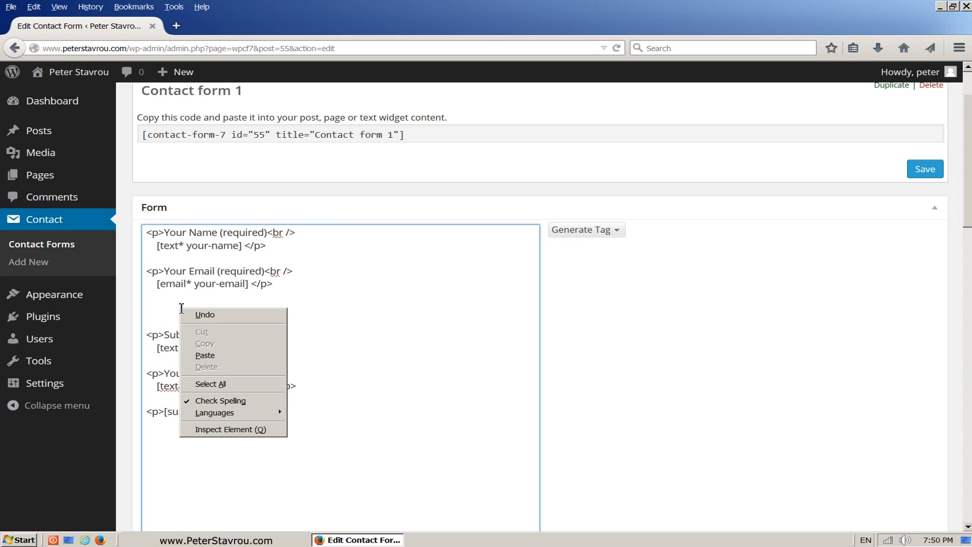
click(205, 355)
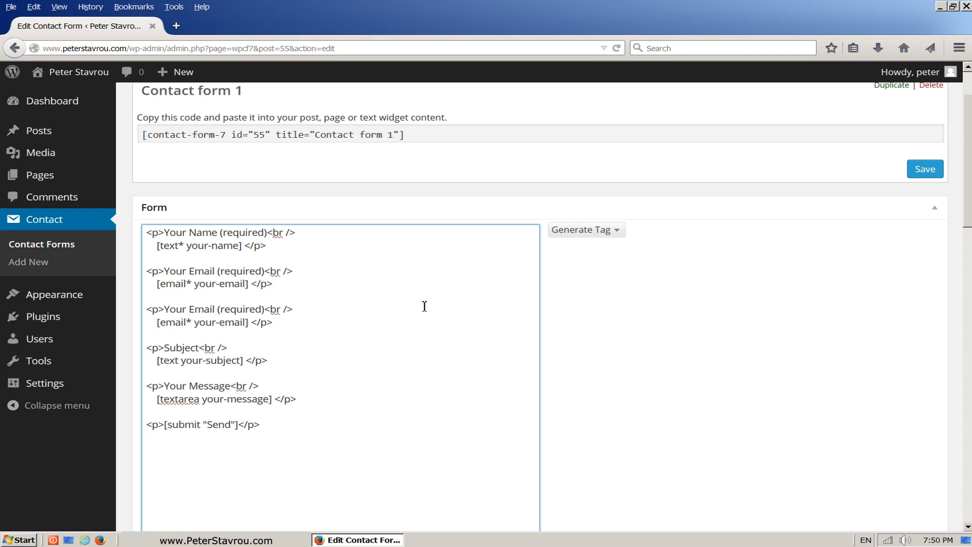
Generate a URL form tag, renaming url-484 to website_url to get [url website_url].
click(620, 232)
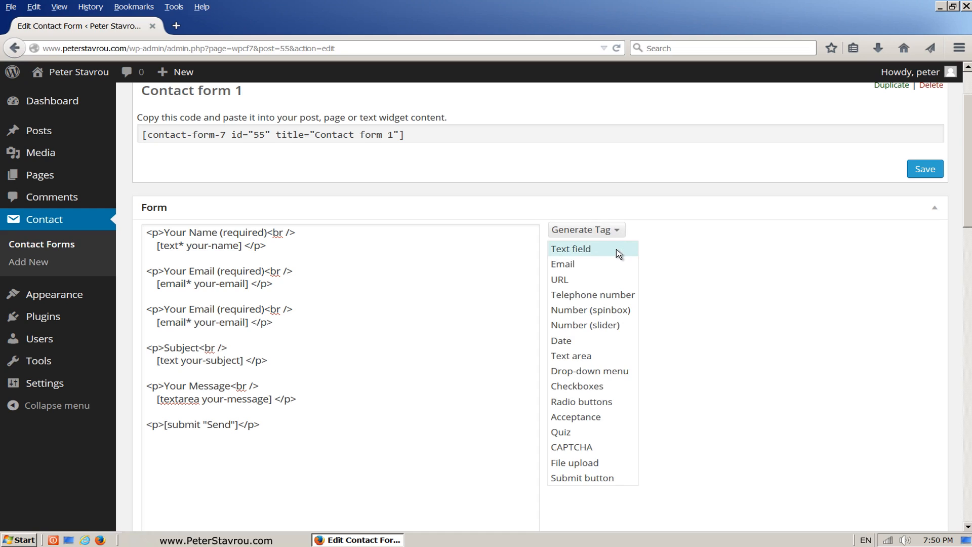
click(615, 282)
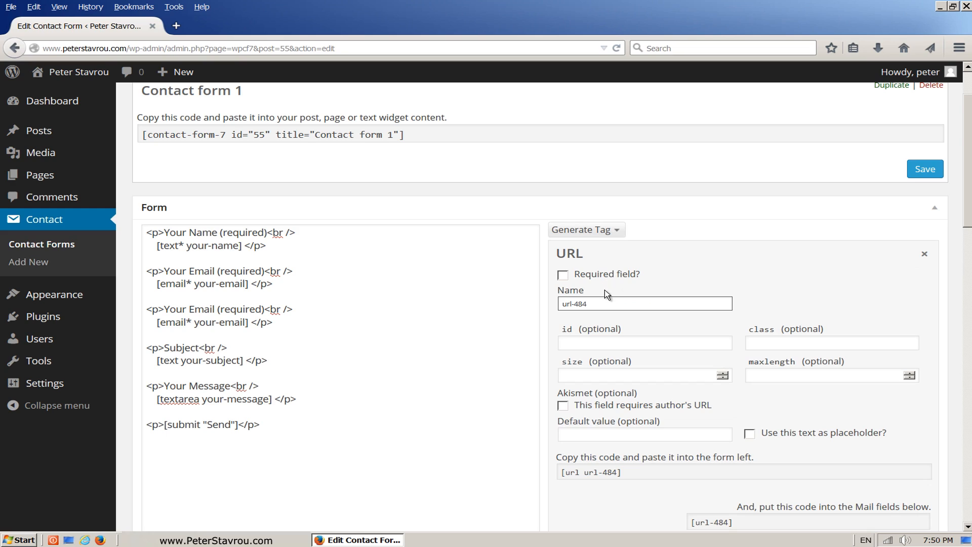
drag(607, 306, 554, 305)
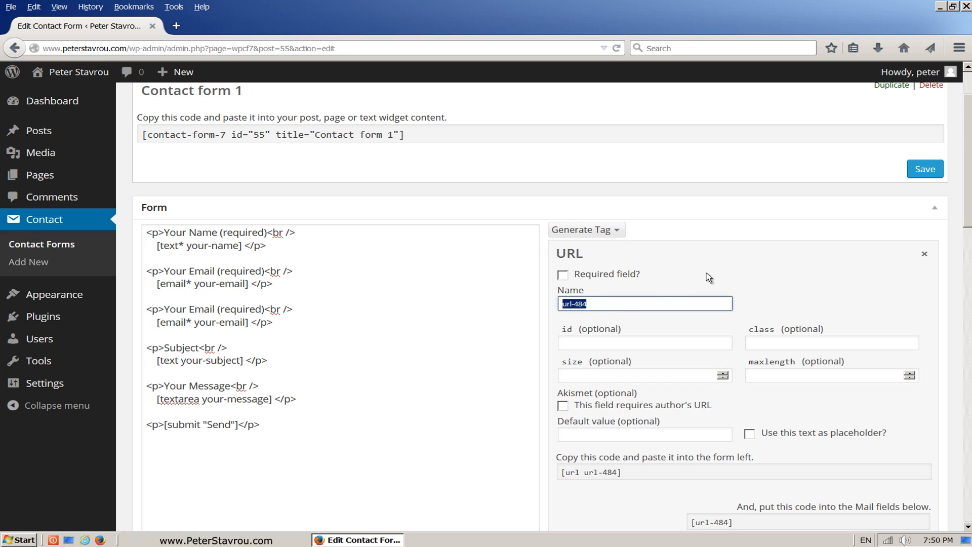
key(BackSpace)
text(website_url)
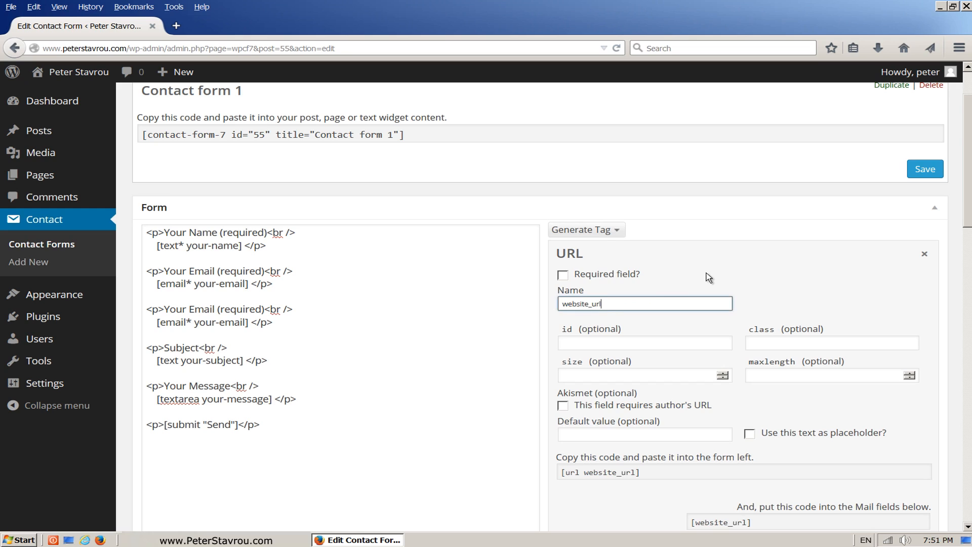
scroll(935, 202, down, 2)
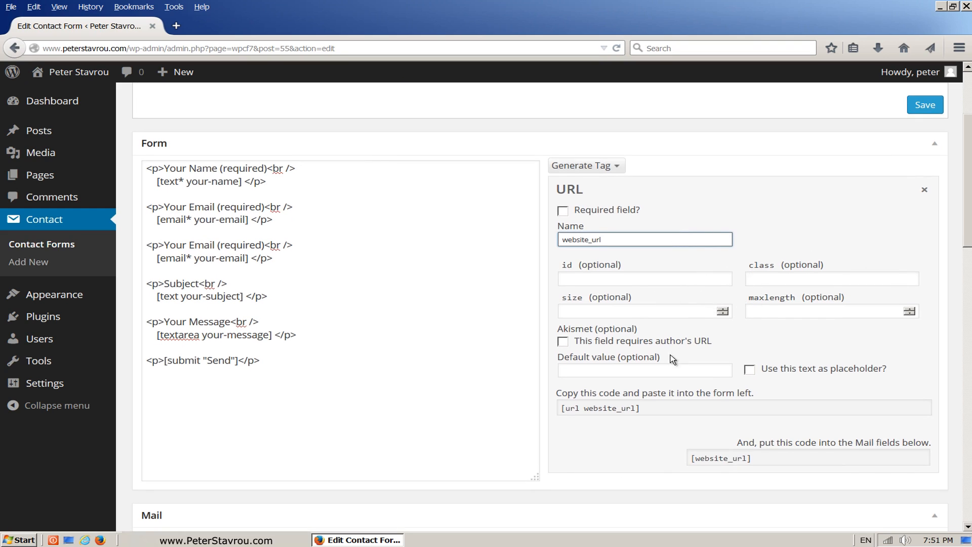
Replace the duplicate [email* your-email] tag with the copied [url website_url] code.
drag(559, 394, 755, 397)
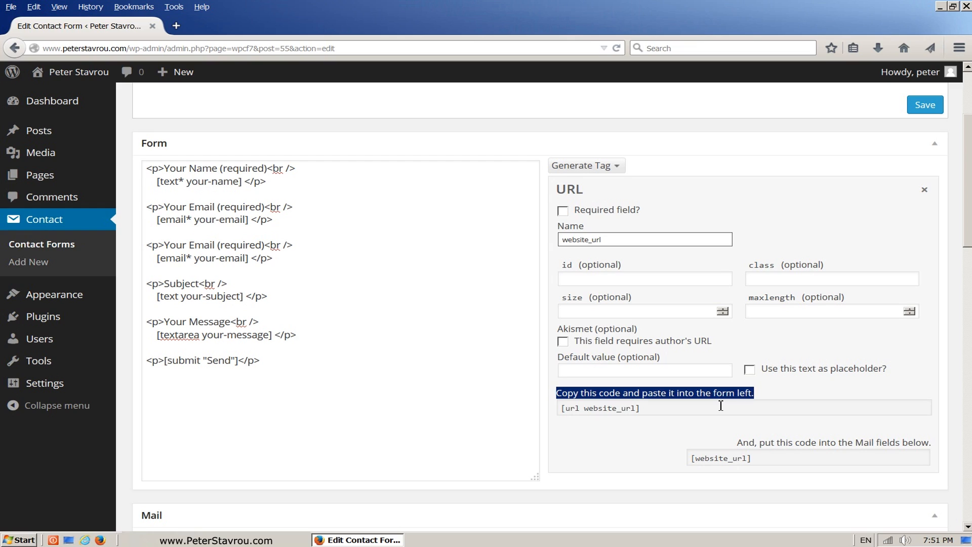
click(667, 410)
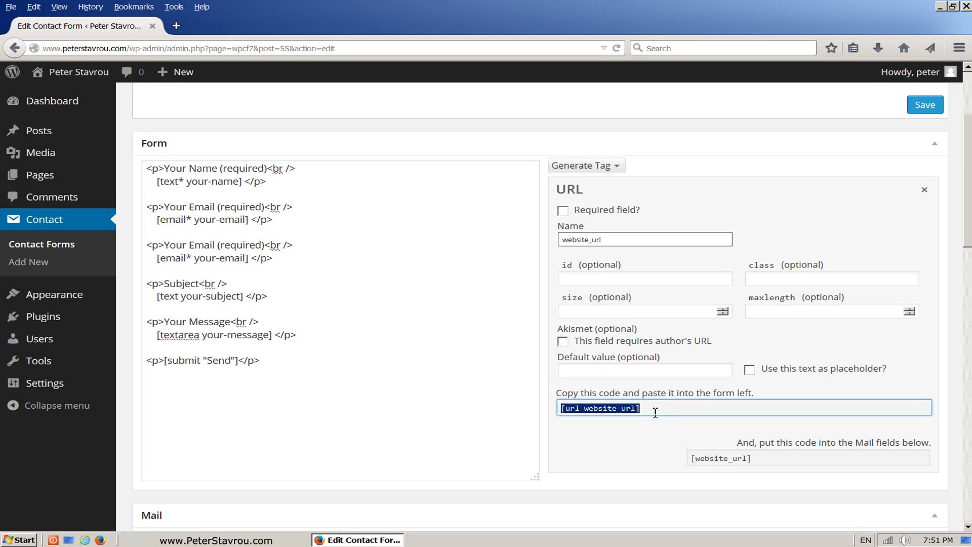
right_click(629, 409)
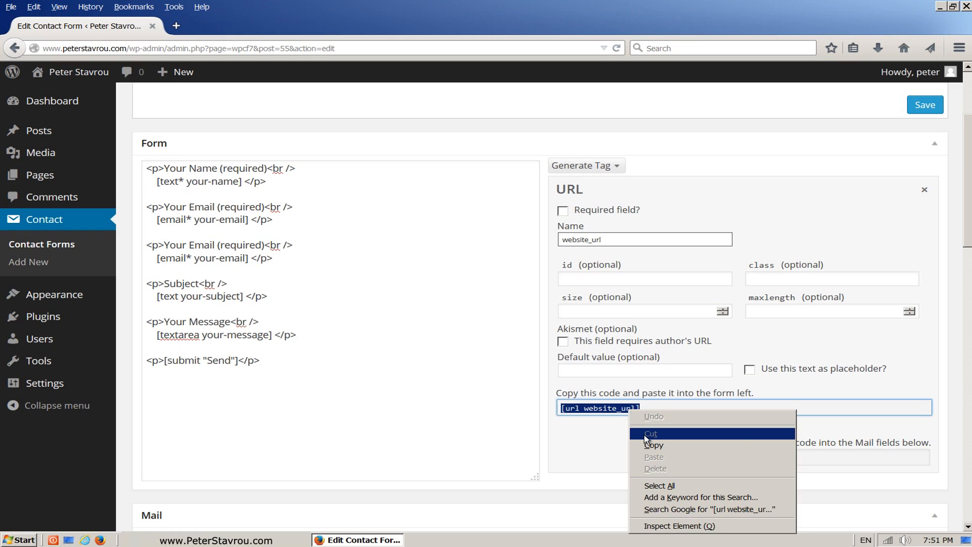
click(628, 441)
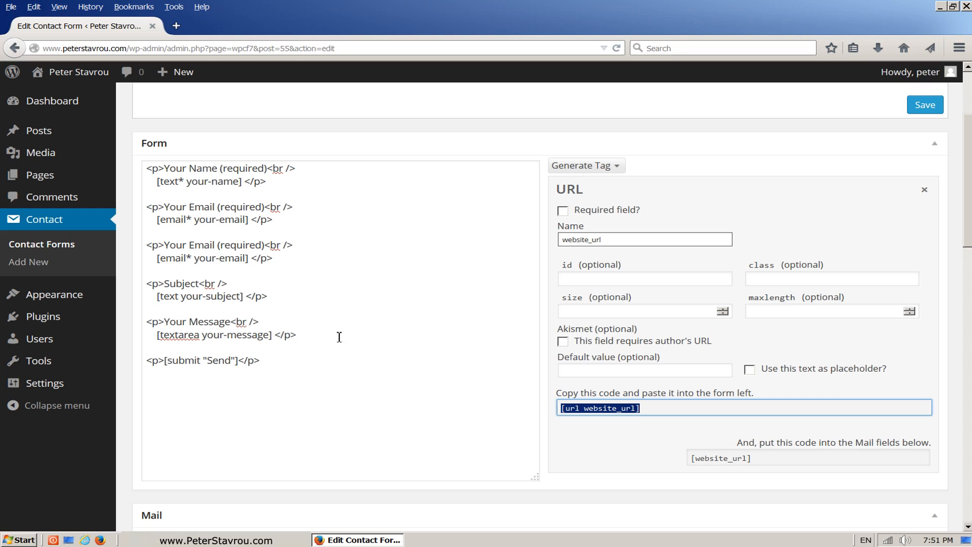
drag(252, 260, 161, 263)
right_click(183, 259)
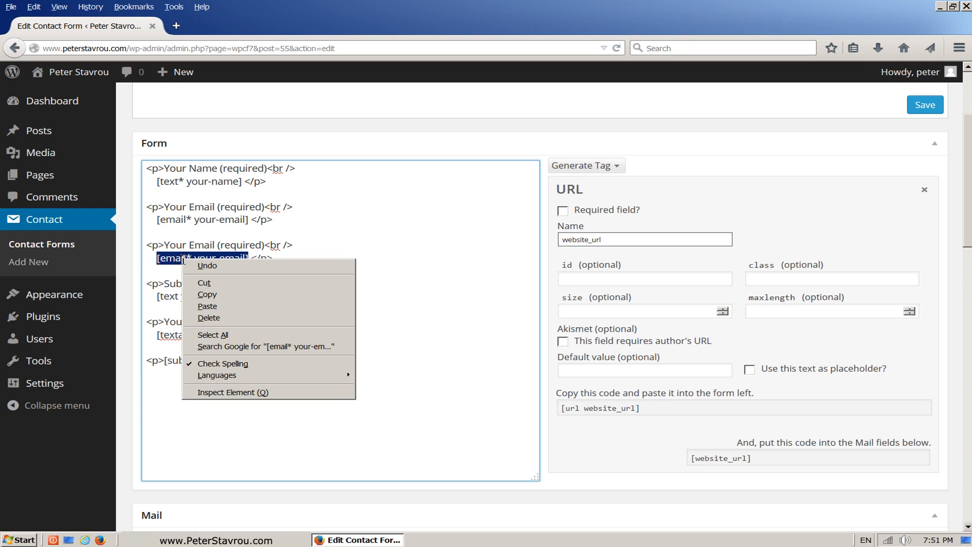
click(206, 306)
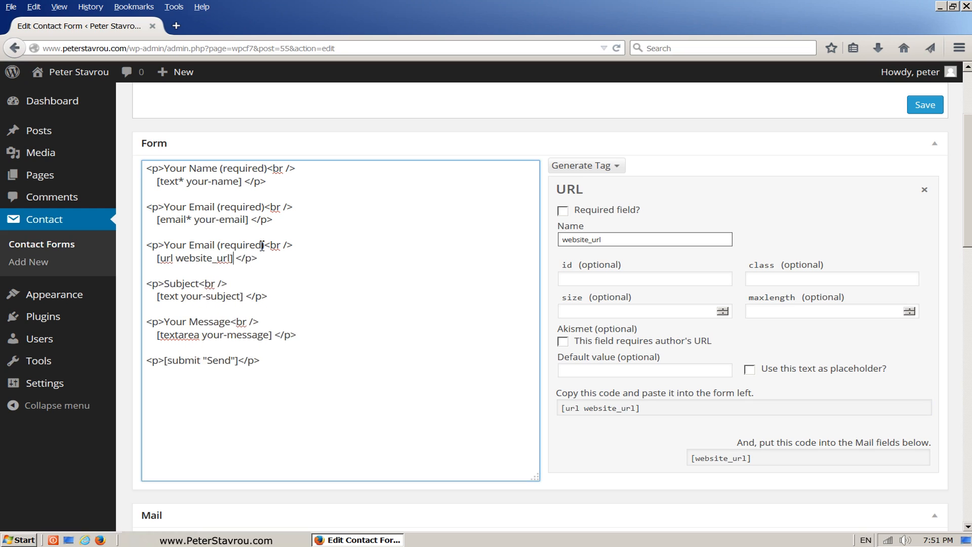
Relabel the duplicated field from Email (required) to 'Your Website URL'.
drag(266, 246, 192, 250)
text(Website URL)
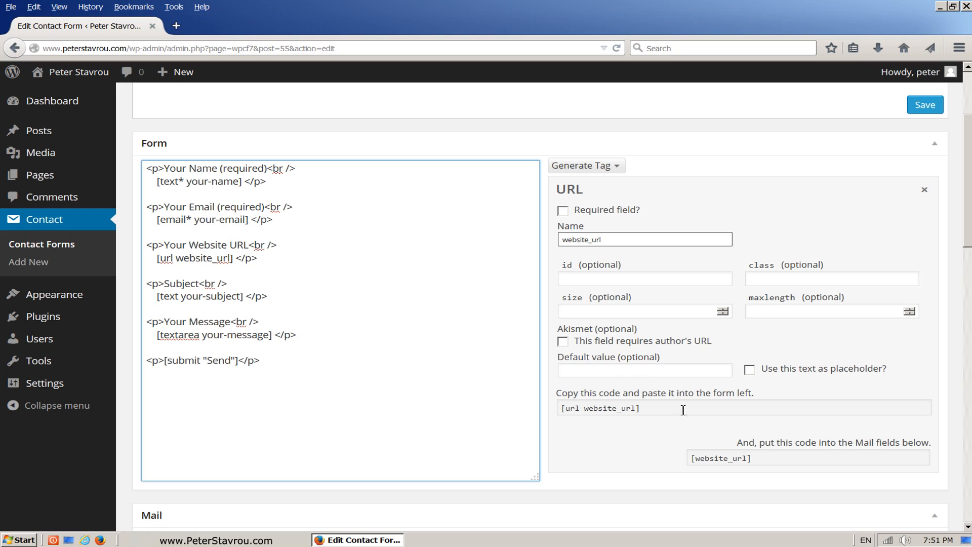
drag(736, 443, 934, 444)
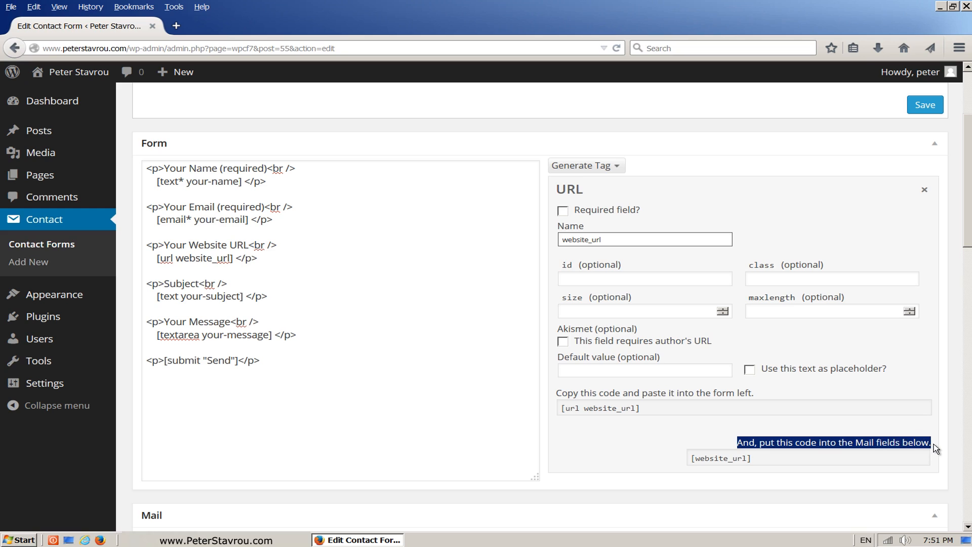
click(835, 459)
right_click(833, 458)
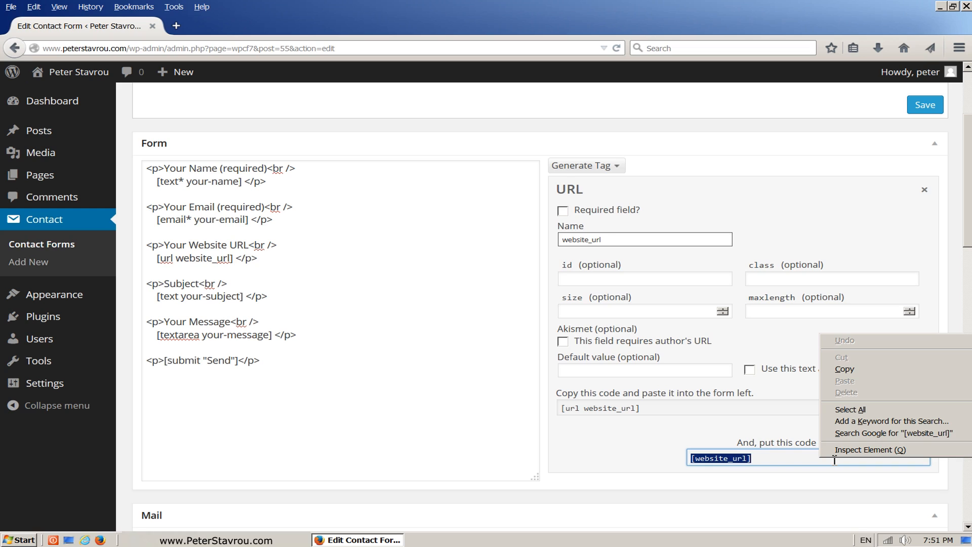
click(871, 375)
drag(968, 235, 968, 305)
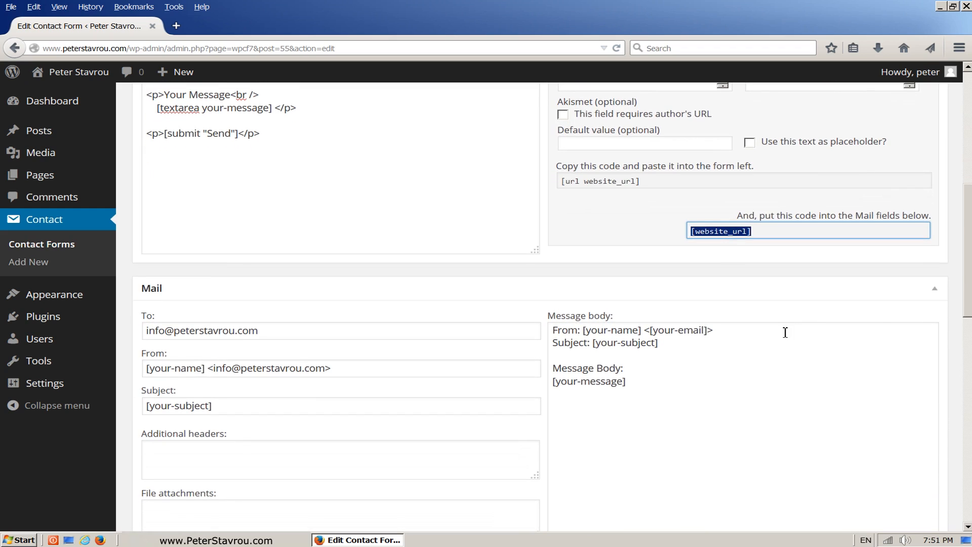
click(616, 353)
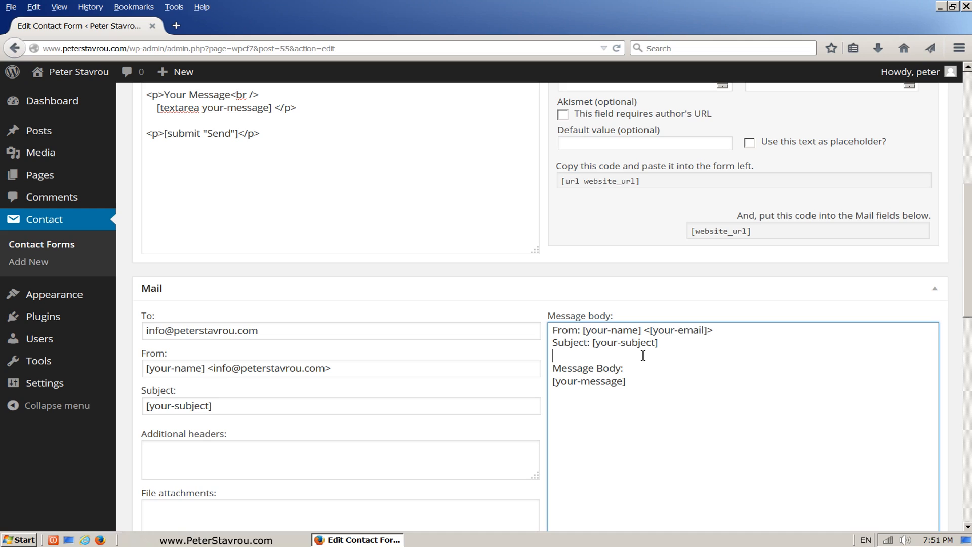
text(Website URL:)
key(ctrl+v)
key(Return)
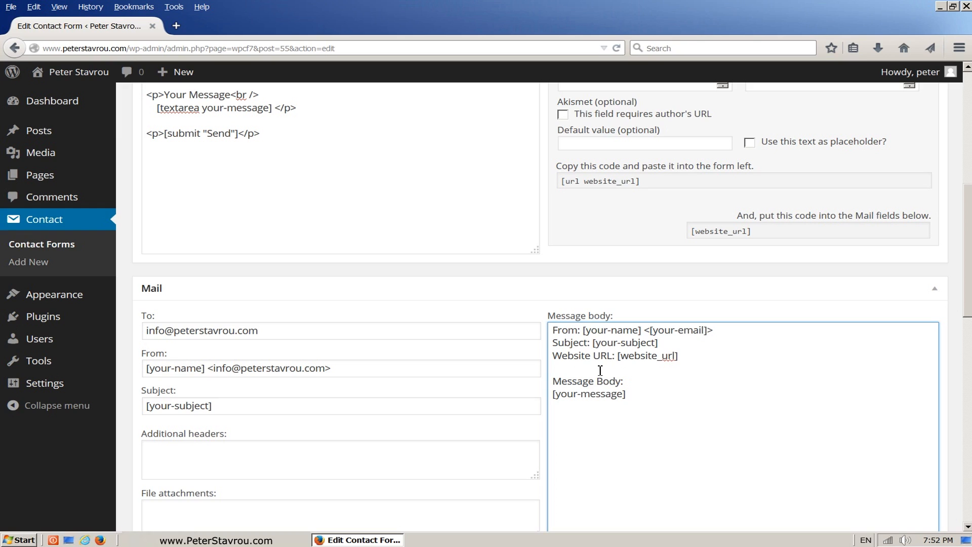
drag(586, 332, 641, 332)
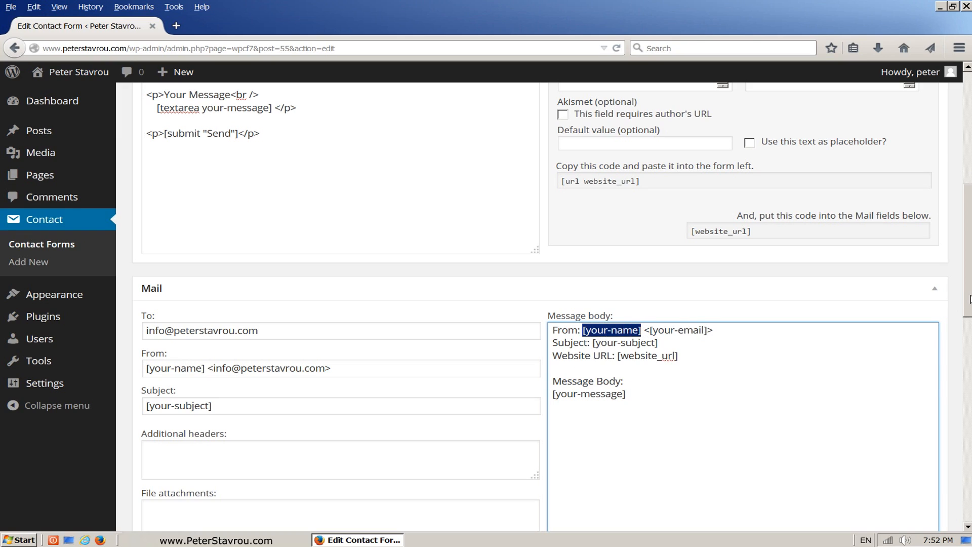
drag(967, 301, 968, 247)
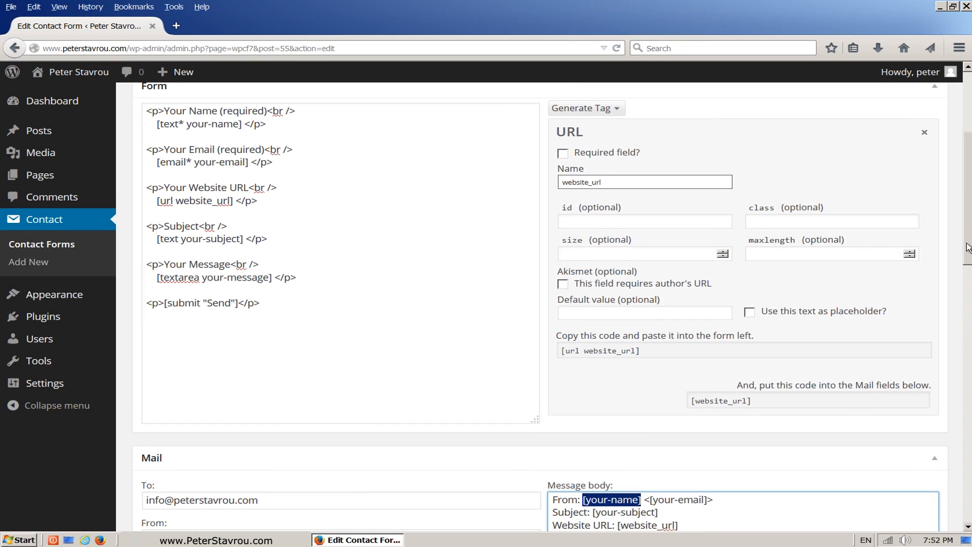
drag(187, 125, 240, 123)
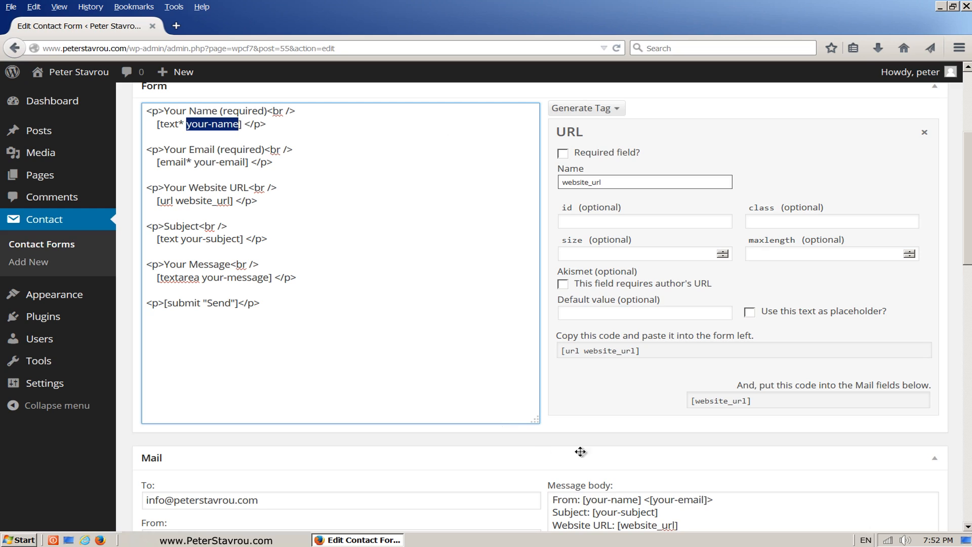
drag(652, 500, 705, 501)
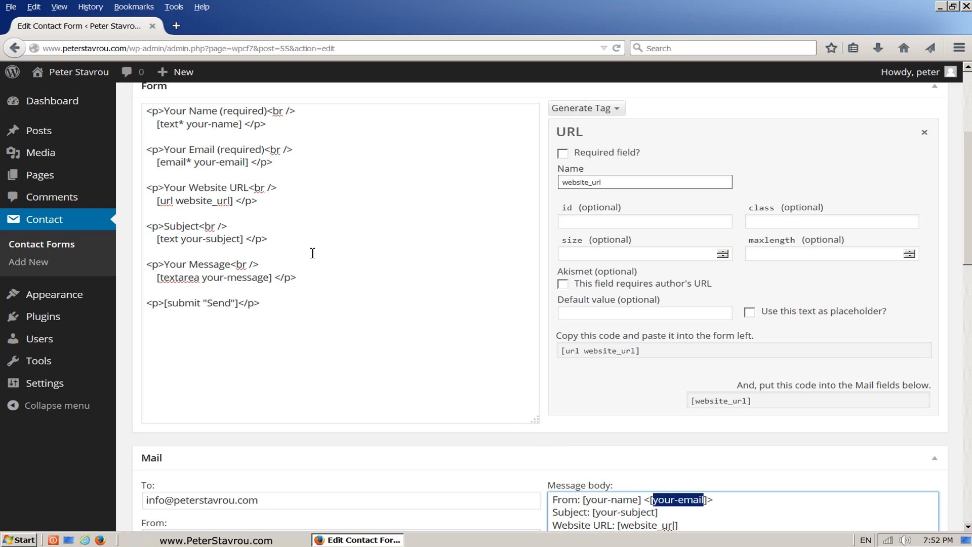
drag(243, 163, 195, 163)
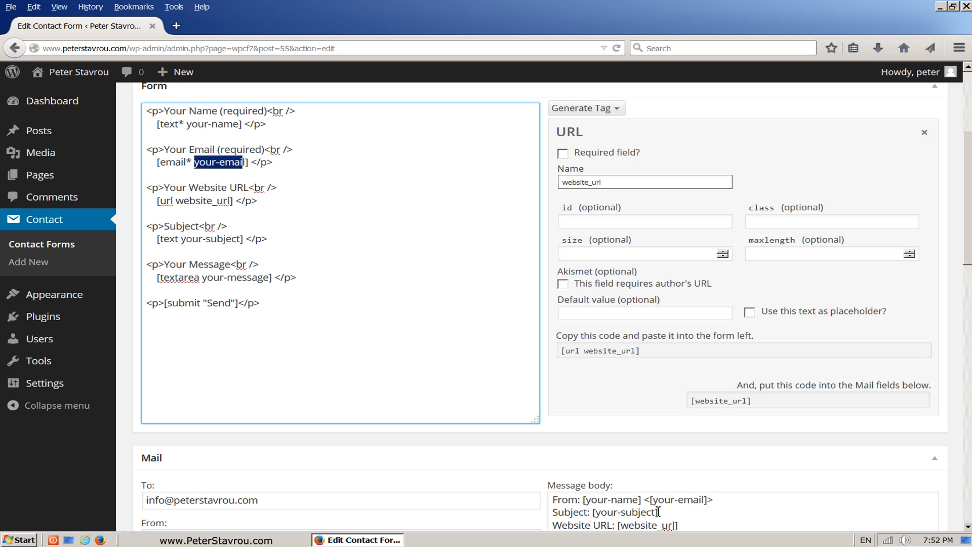
drag(658, 512, 598, 510)
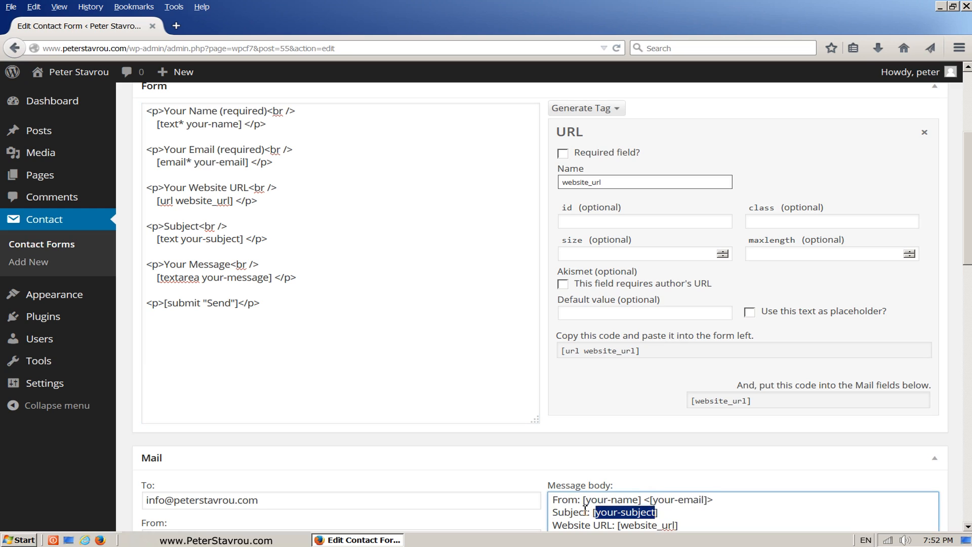
drag(245, 239, 163, 242)
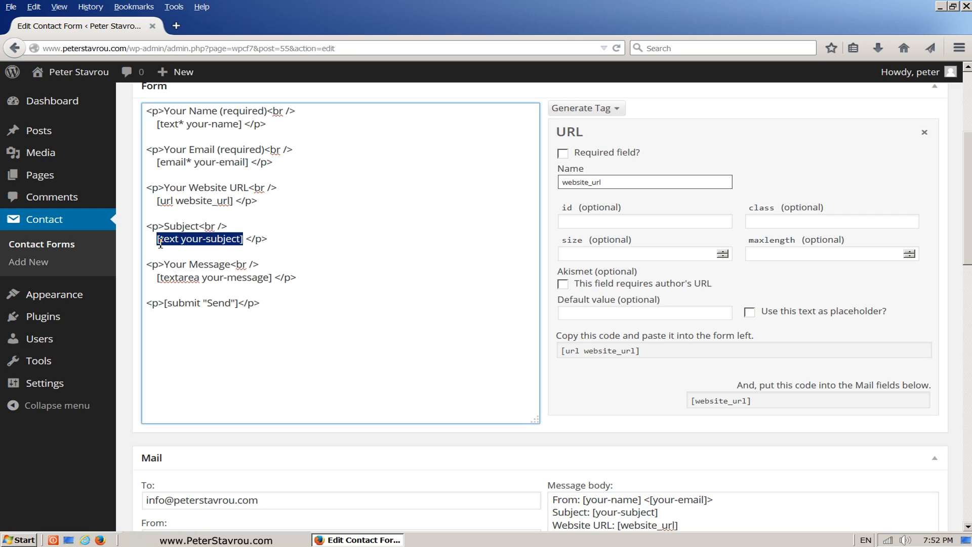
scroll(969, 244, down, 3)
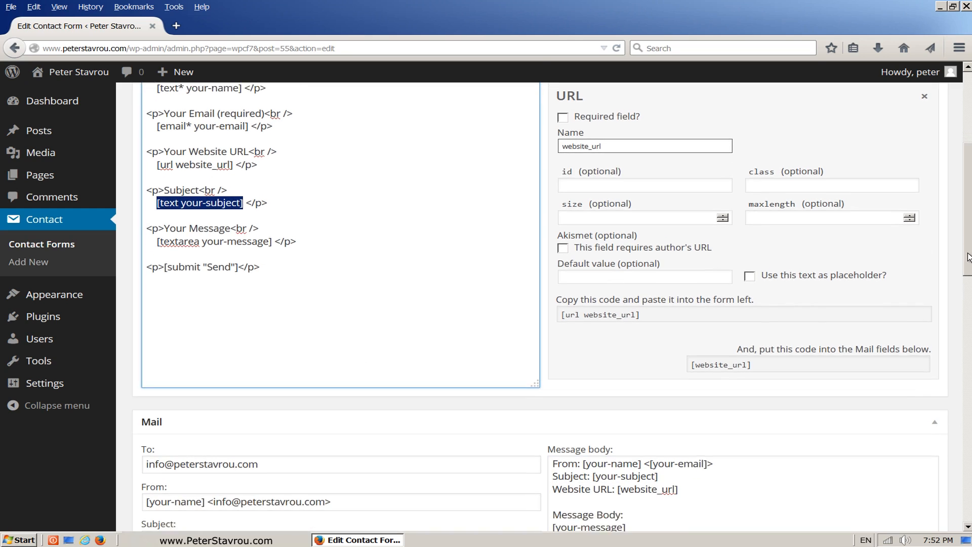
drag(639, 470, 551, 476)
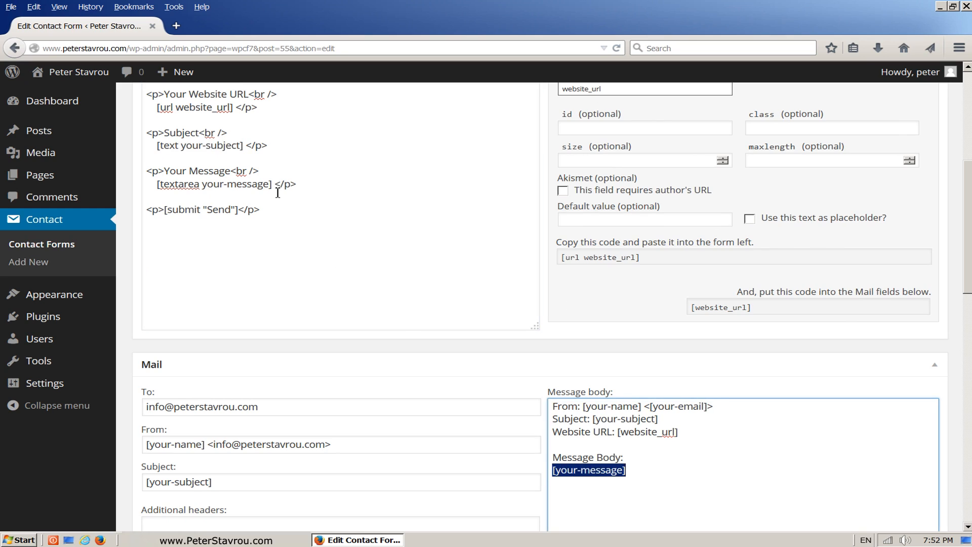
drag(272, 183, 158, 183)
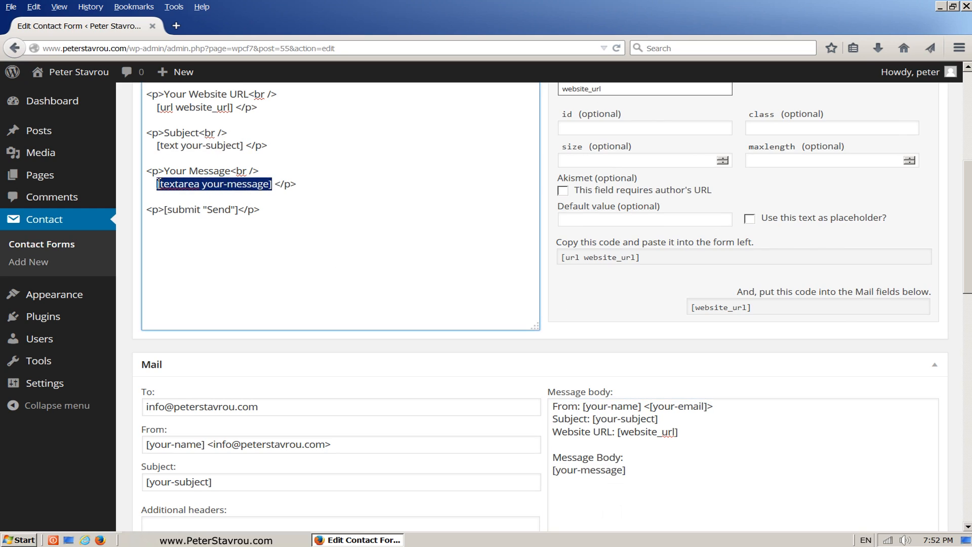
click(315, 188)
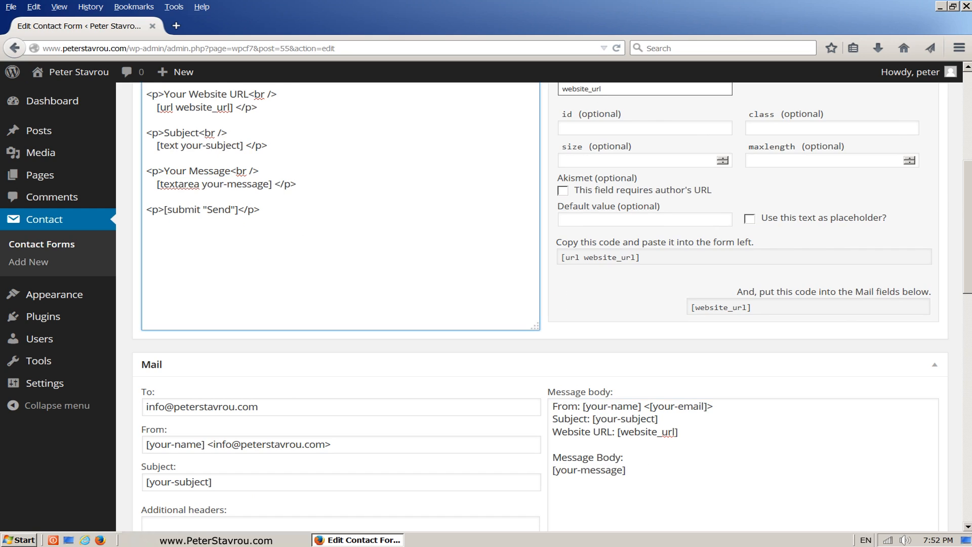
drag(966, 209, 967, 124)
Save Contact form 1 and confirm the 'Contact form saved.' notice.
click(924, 238)
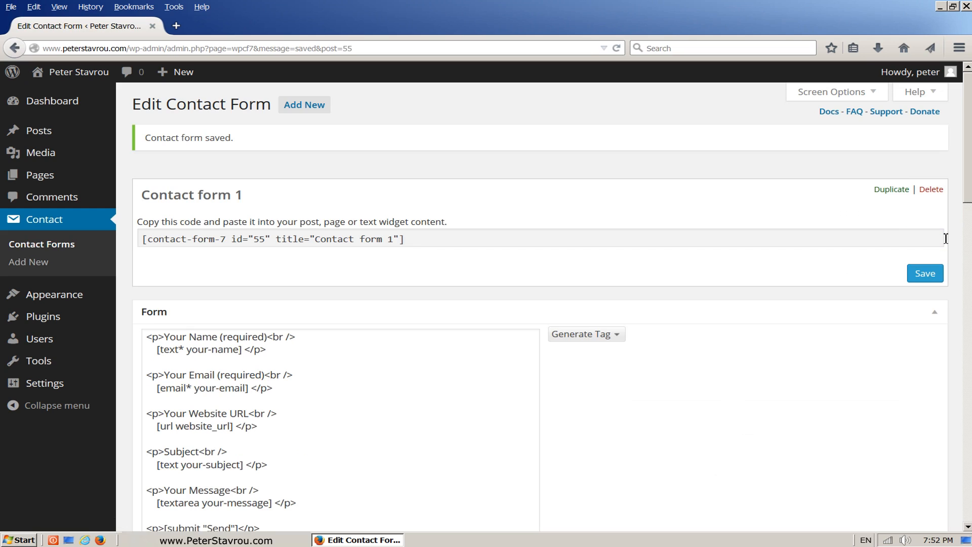
drag(278, 148, 146, 140)
click(287, 152)
Copy the form's contact-form-7 shortcode to the clipboard.
click(435, 242)
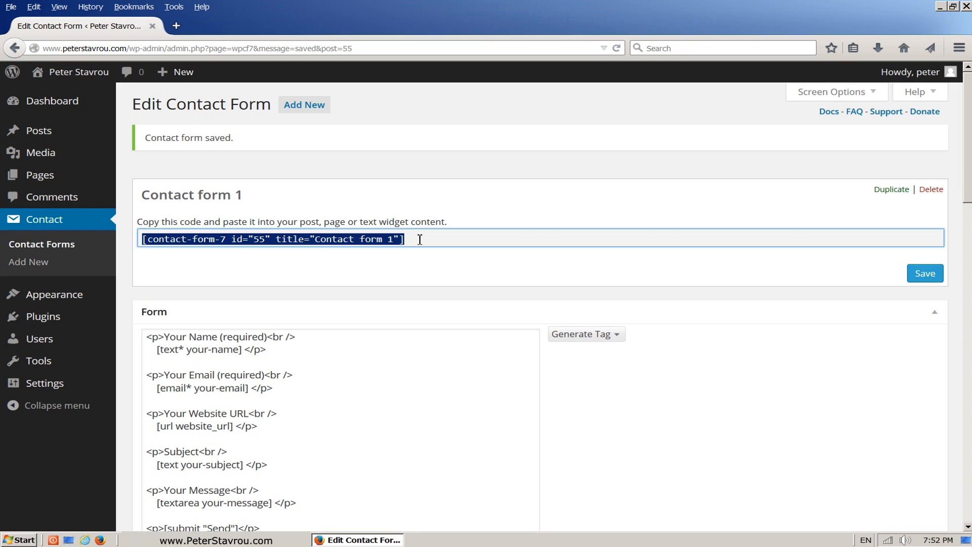
right_click(420, 239)
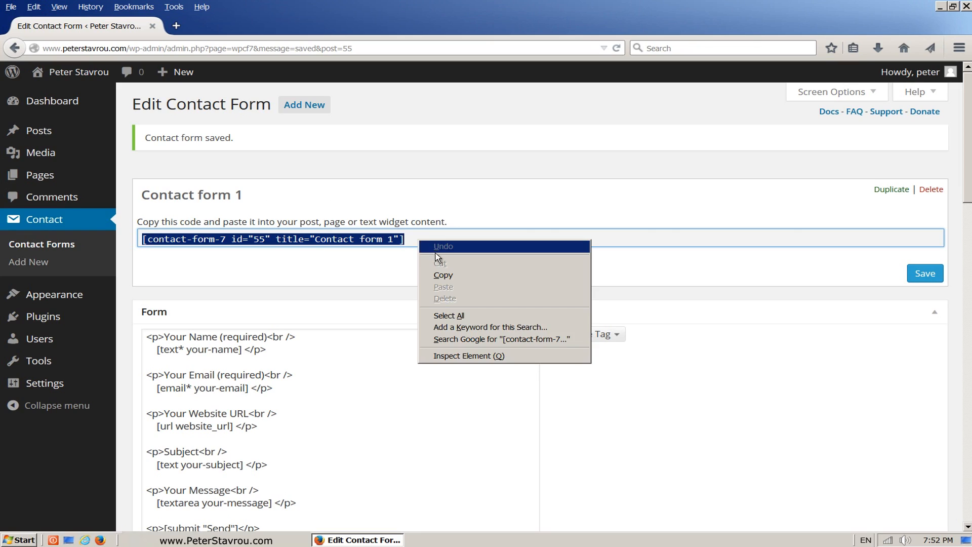
click(476, 275)
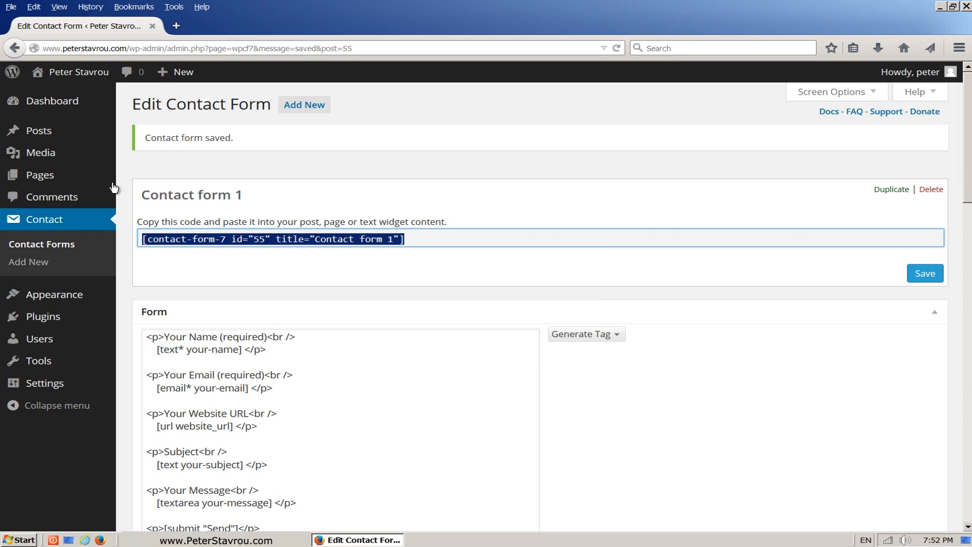
mouse_move(101, 181)
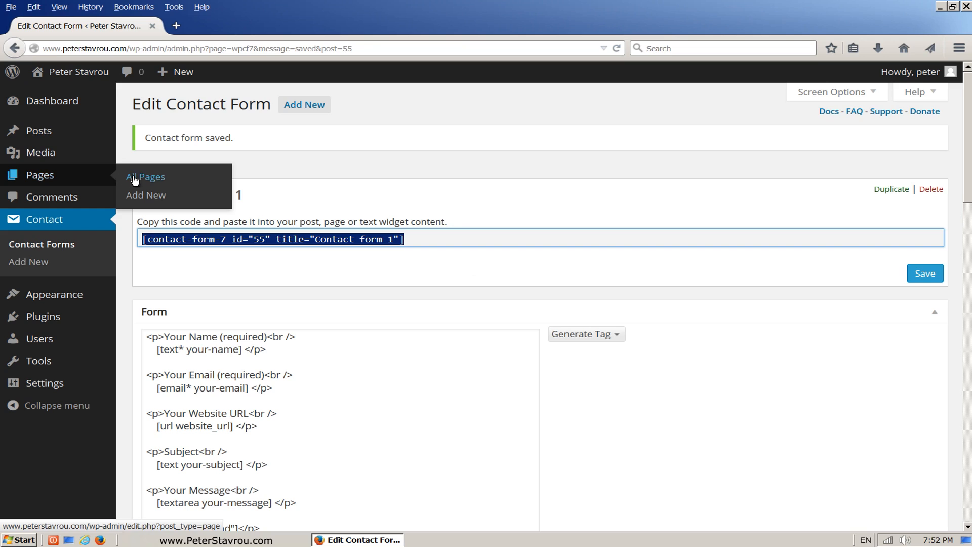
Open the Contact page for editing in the Text (HTML) editor.
click(175, 180)
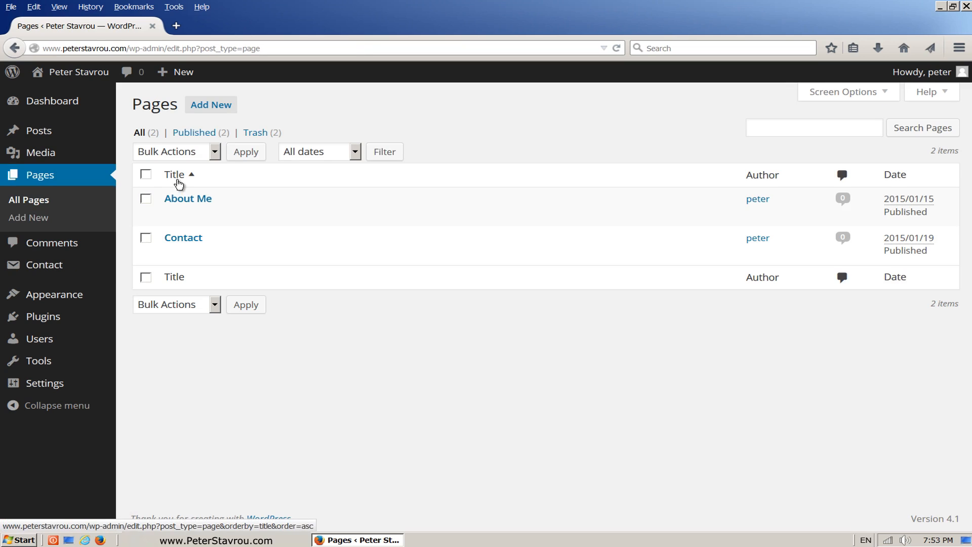
click(193, 242)
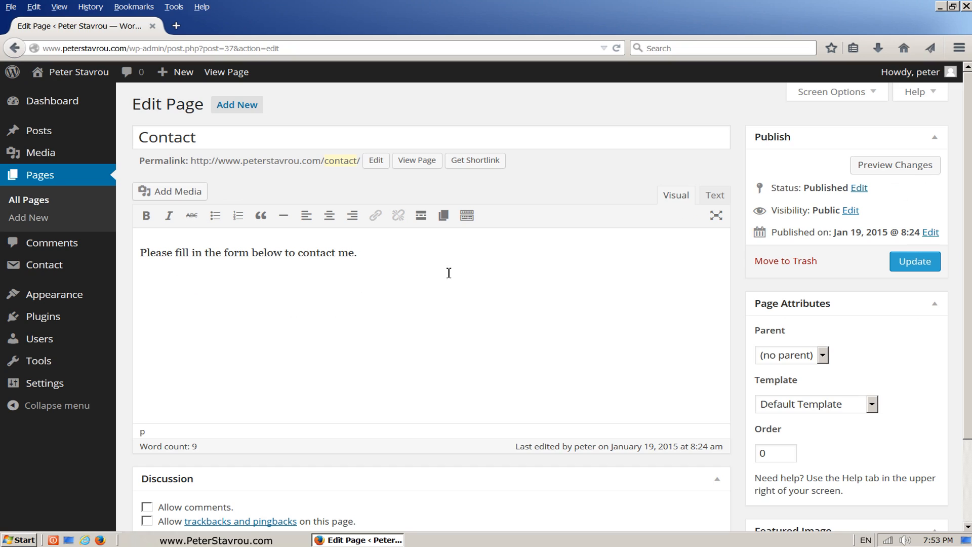
click(720, 201)
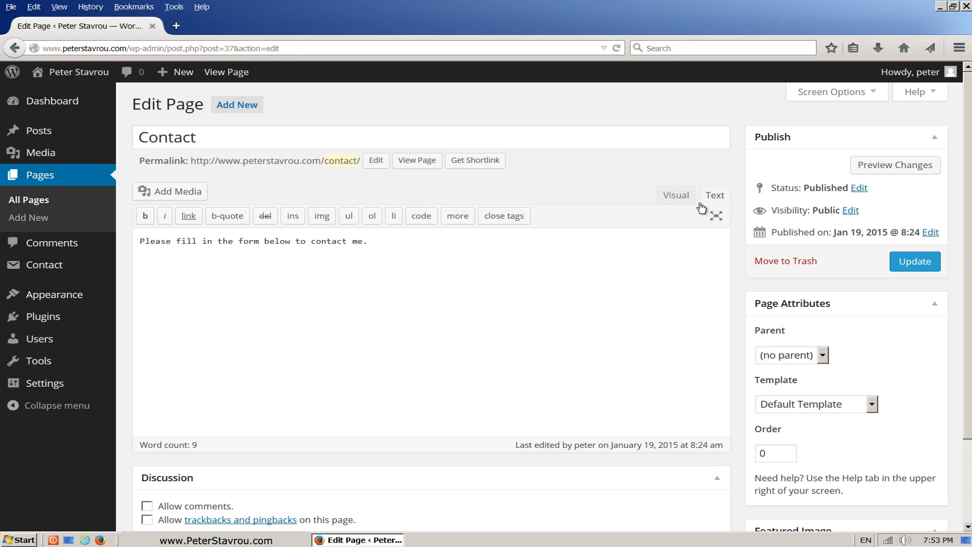
Paste the [contact-form-7 id="55" title="Contact form 1"] shortcode below the intro sentence and update the page.
click(484, 254)
right_click(258, 271)
click(307, 322)
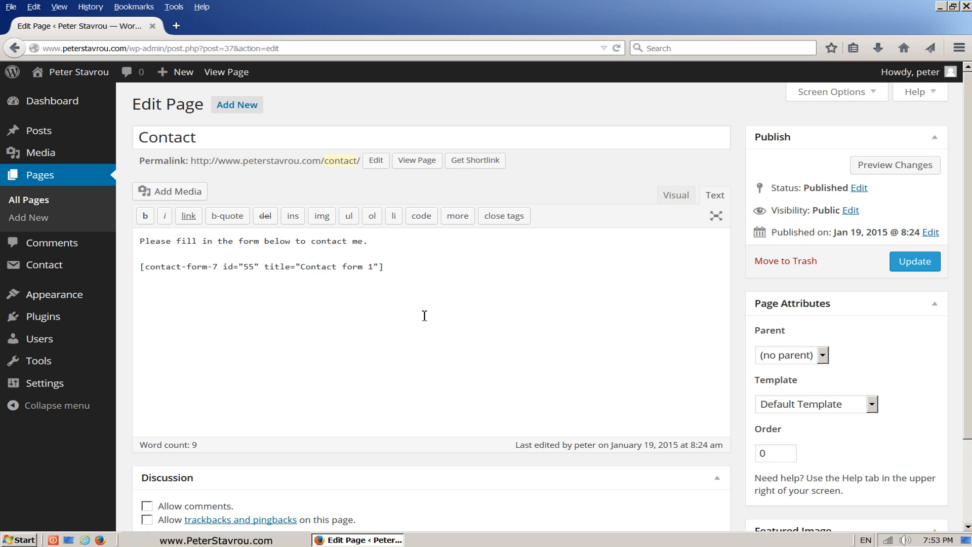
click(895, 272)
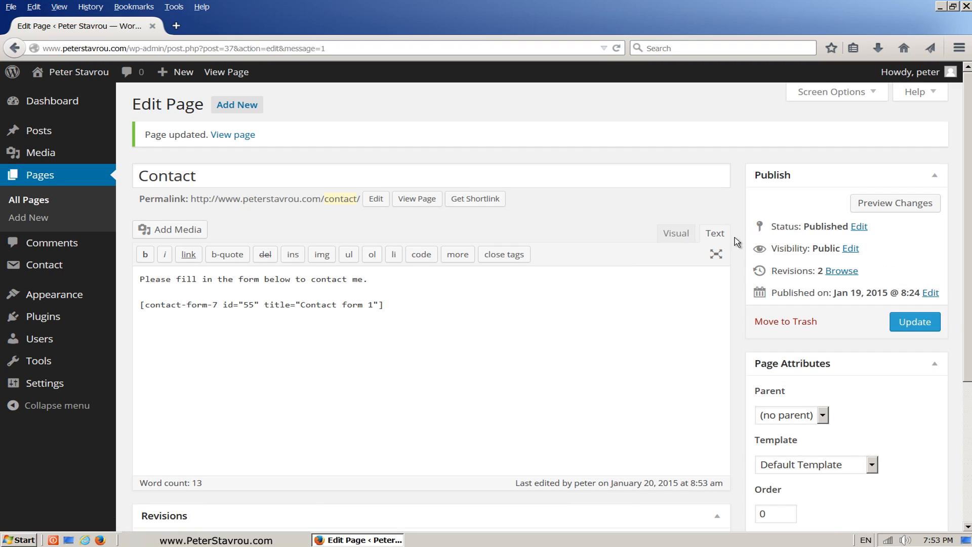
On the live Contact page, enter a test name and e-mail address in the form.
click(434, 207)
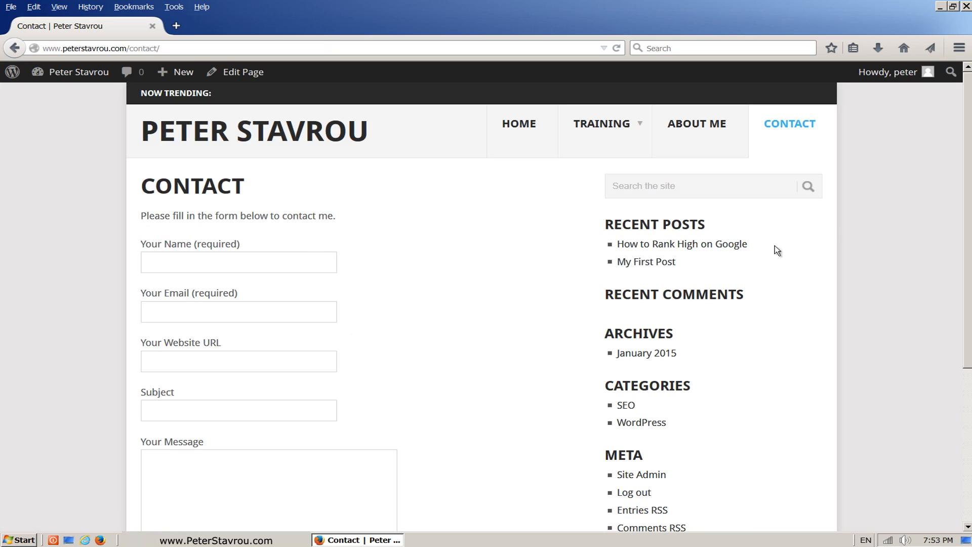
scroll(969, 119, down, 3)
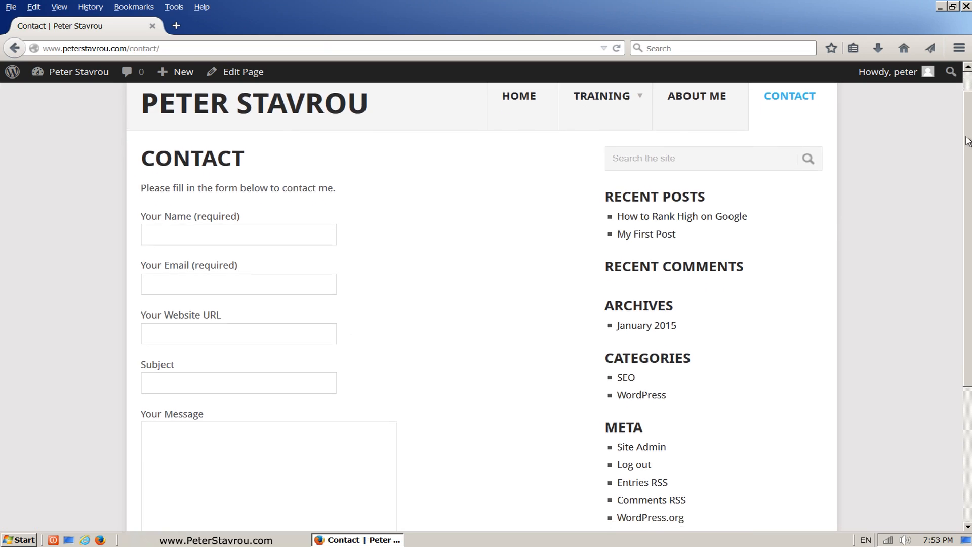
click(296, 148)
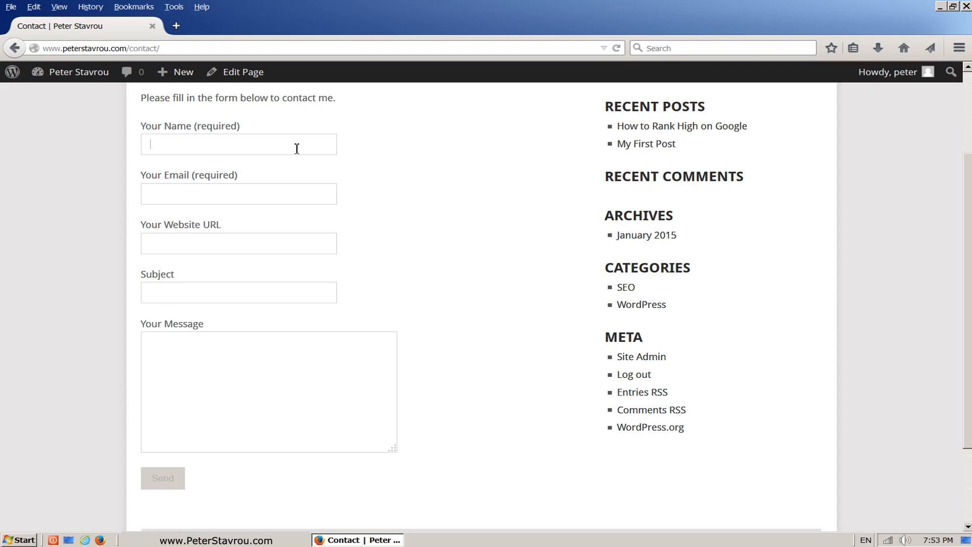
text(Peter)
key(Tab)
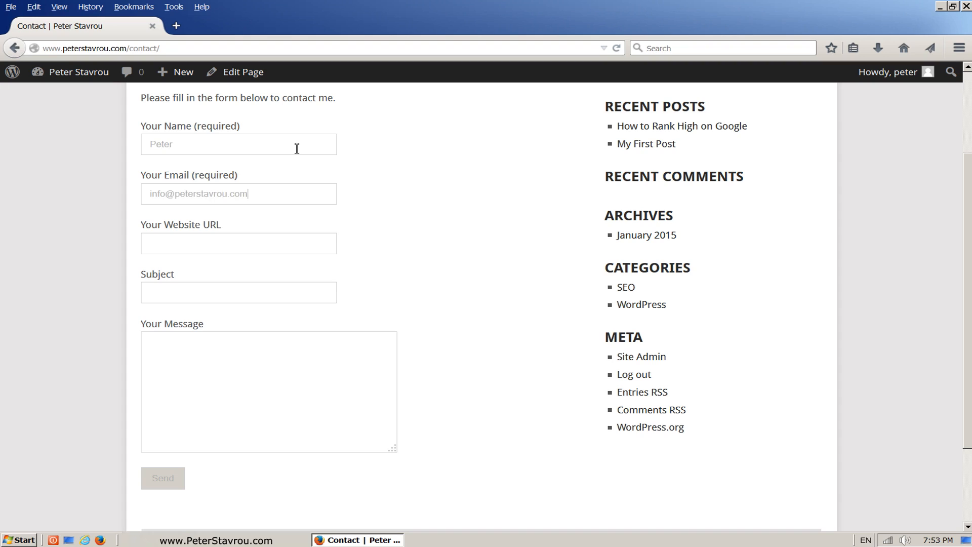
Enter the test website address with subject 'Test' and the message 'This is a test email.'.
key(Tab)
key(Tab)
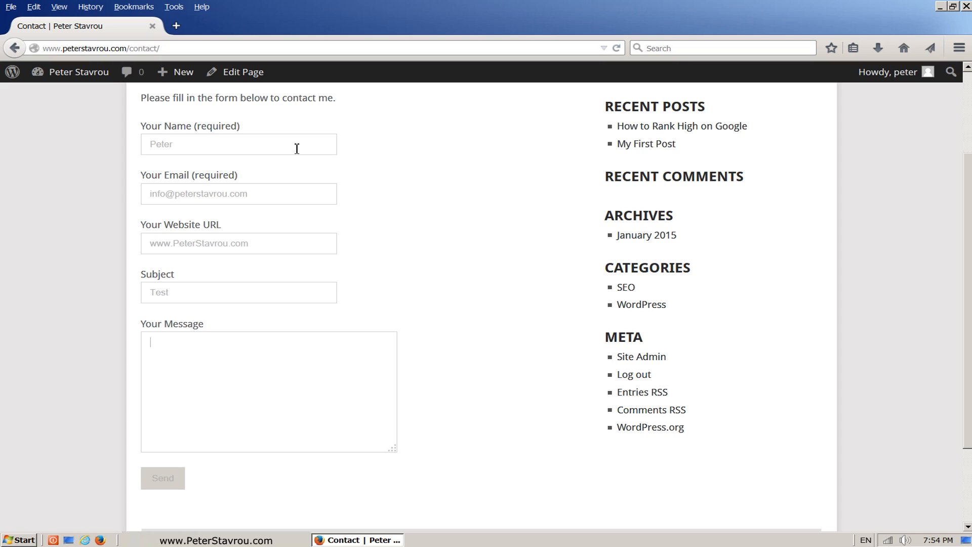
key(Return)
click(178, 487)
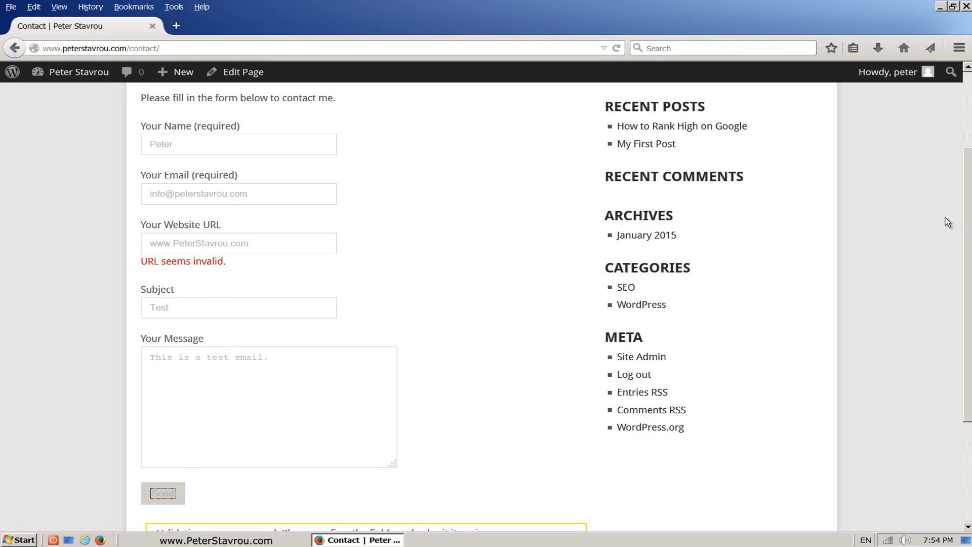
drag(967, 217, 968, 235)
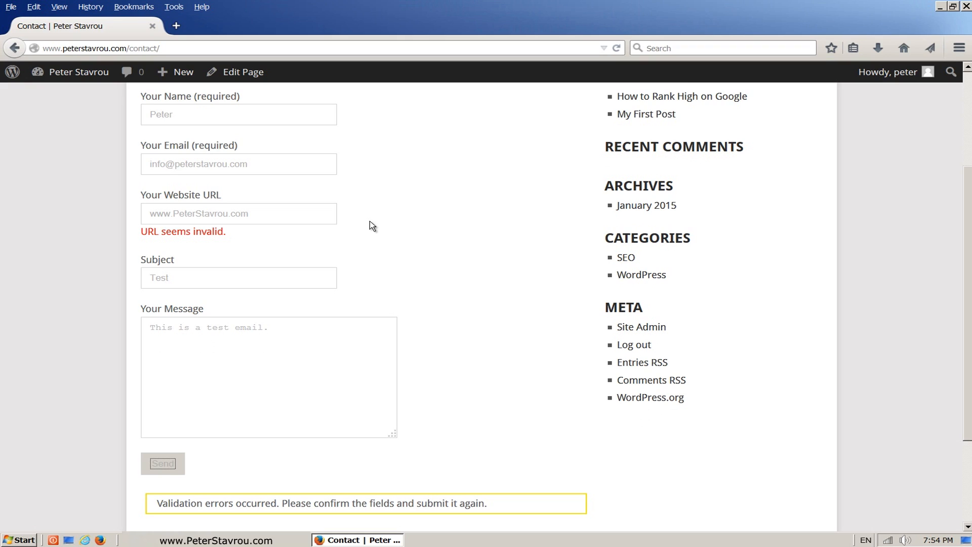
text(http:)
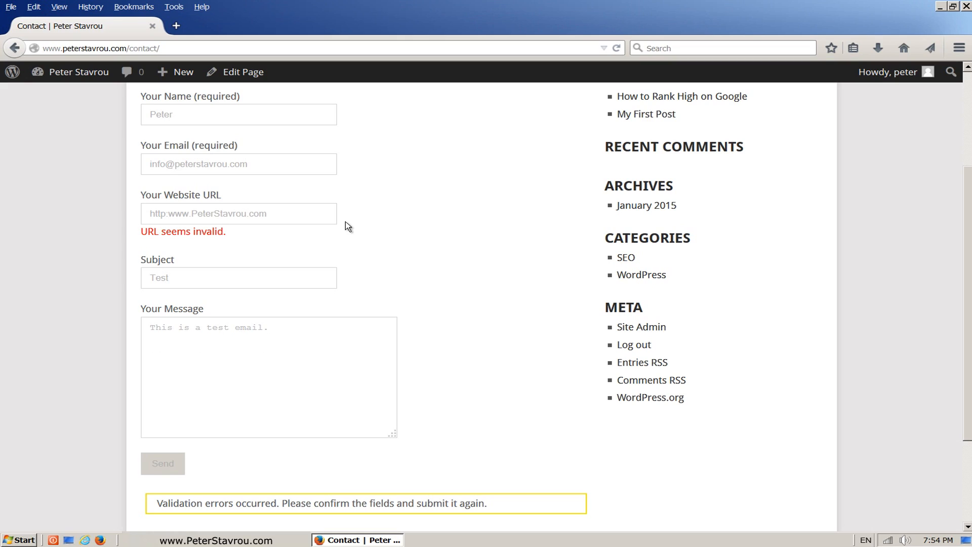
text(//)
click(183, 470)
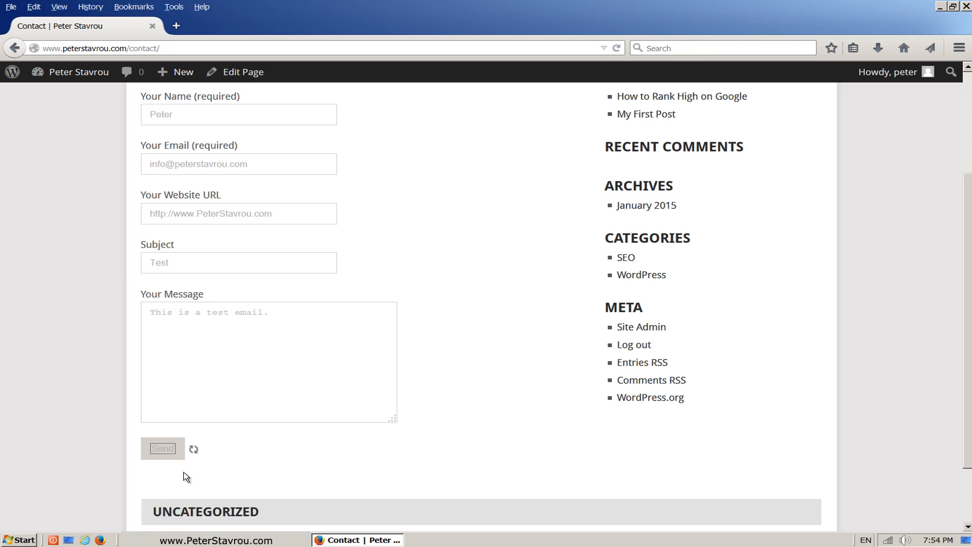